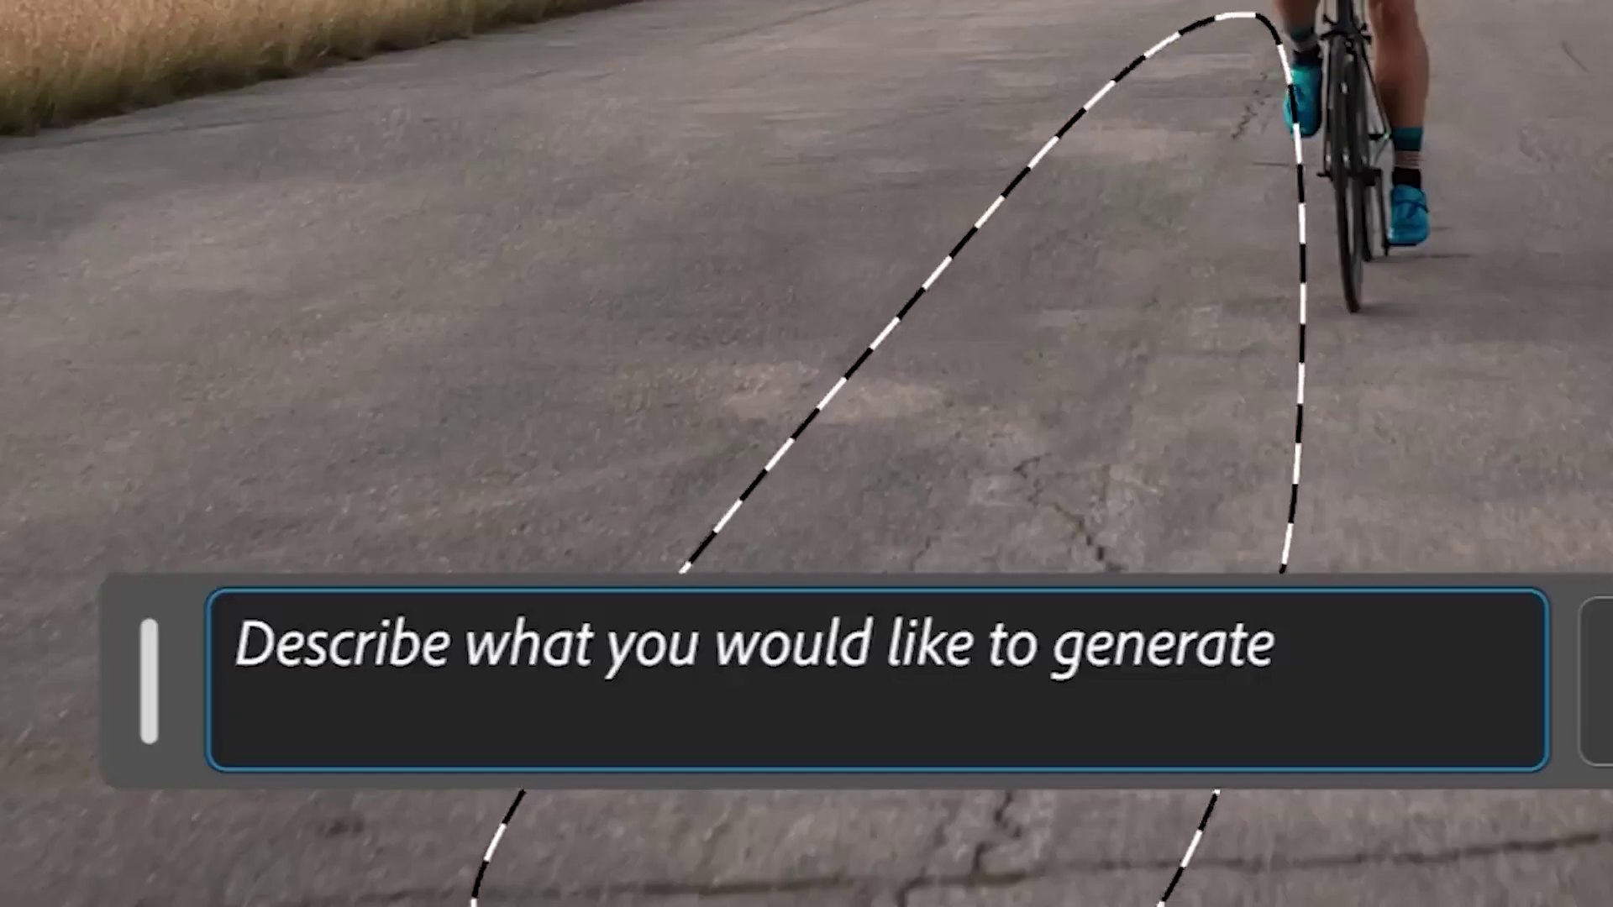
# Step: Generate yellow road lines on the biker's road and northern lights in the glacier sky, keeping the middle variation
pyautogui.write('yellow road lines')
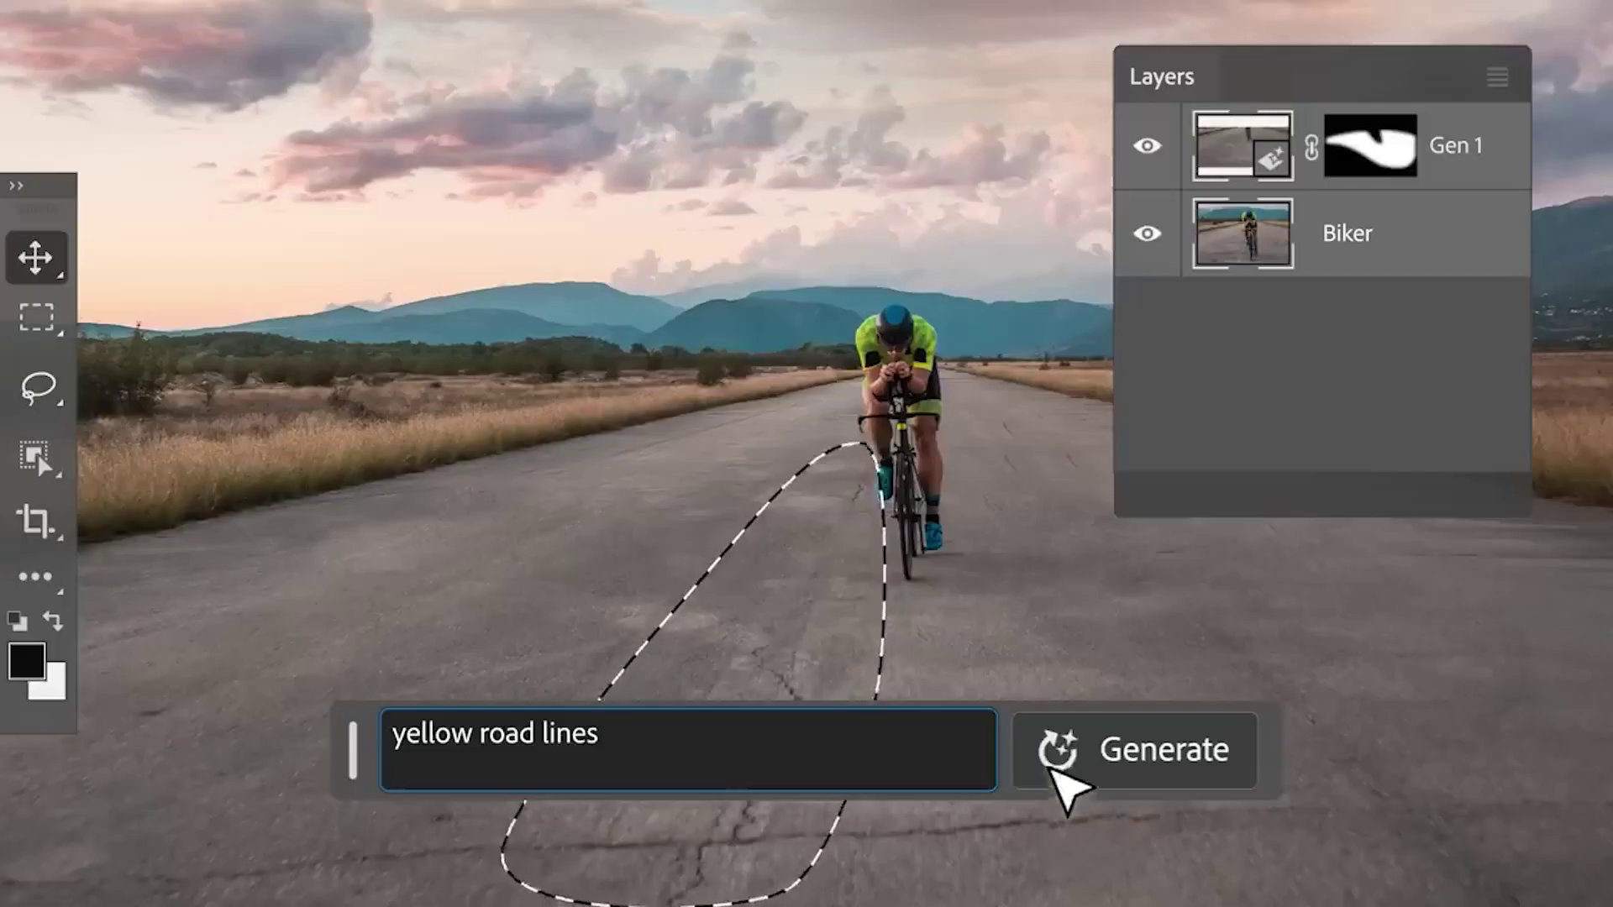
pyautogui.click(1059, 765)
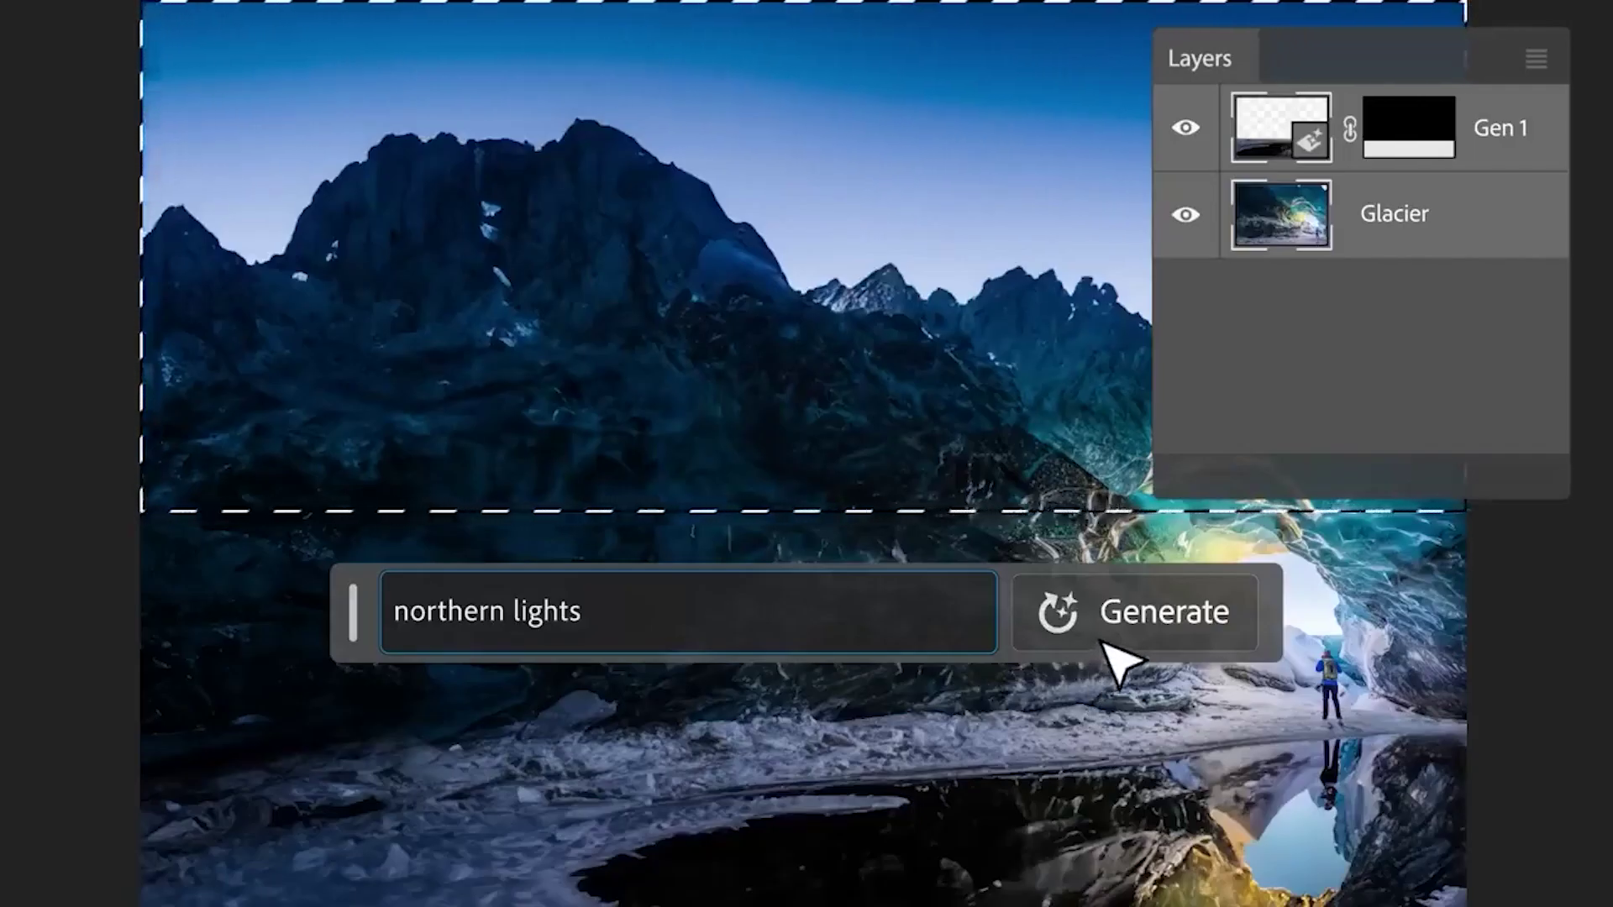
pyautogui.click(1111, 651)
pyautogui.click(821, 480)
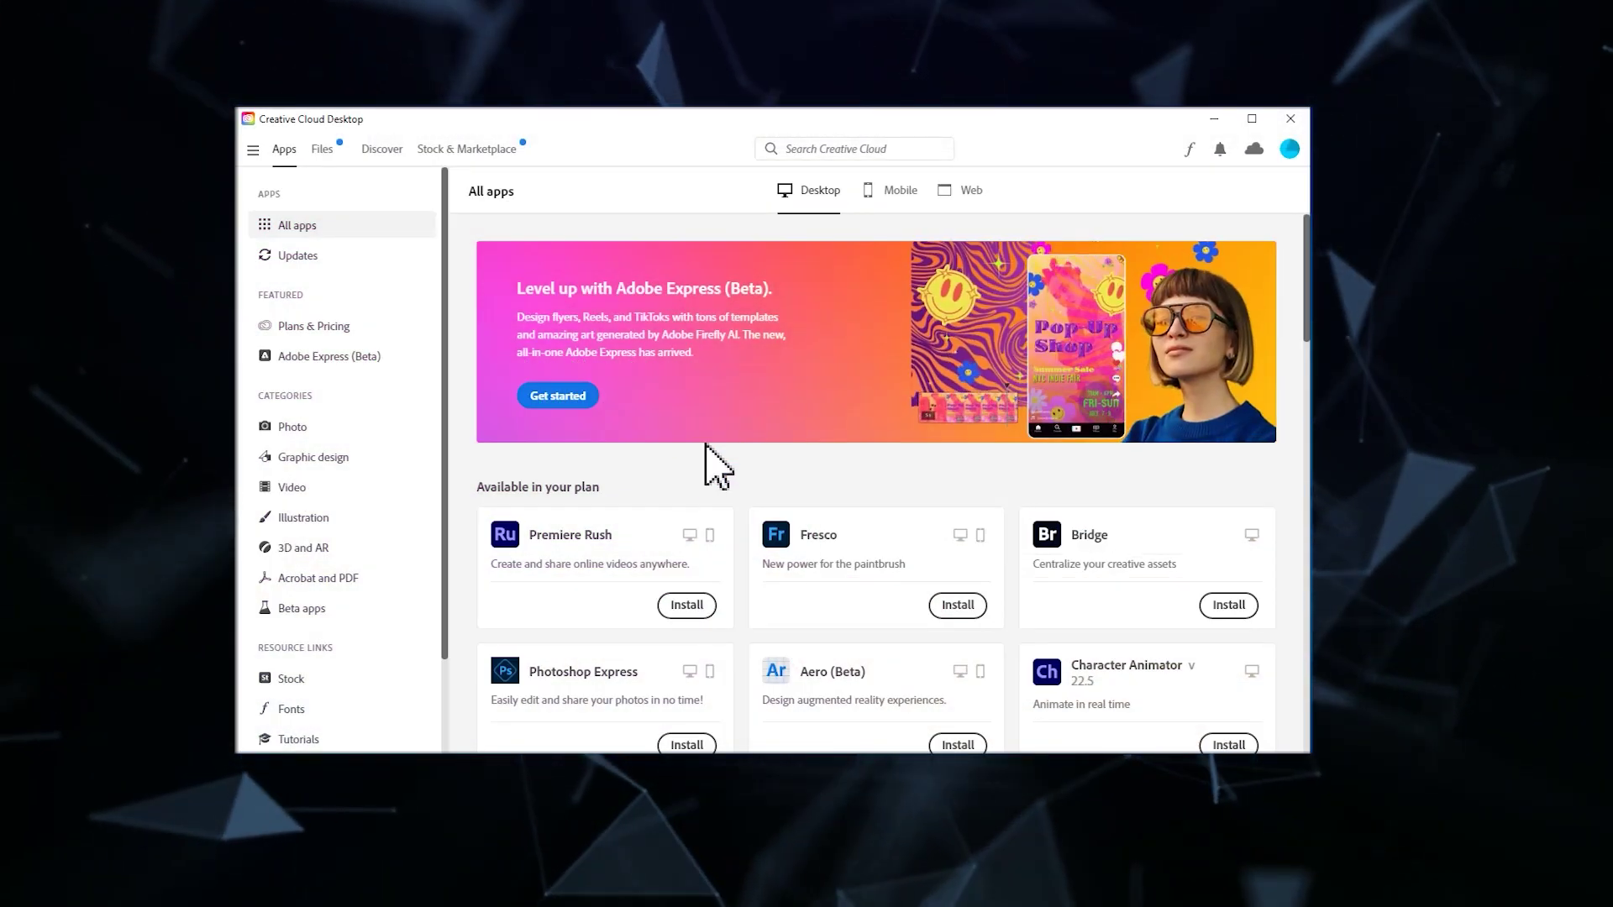
# Step: Start a trial of Photoshop (Beta) v24.0 from the Beta apps list
pyautogui.click(339, 610)
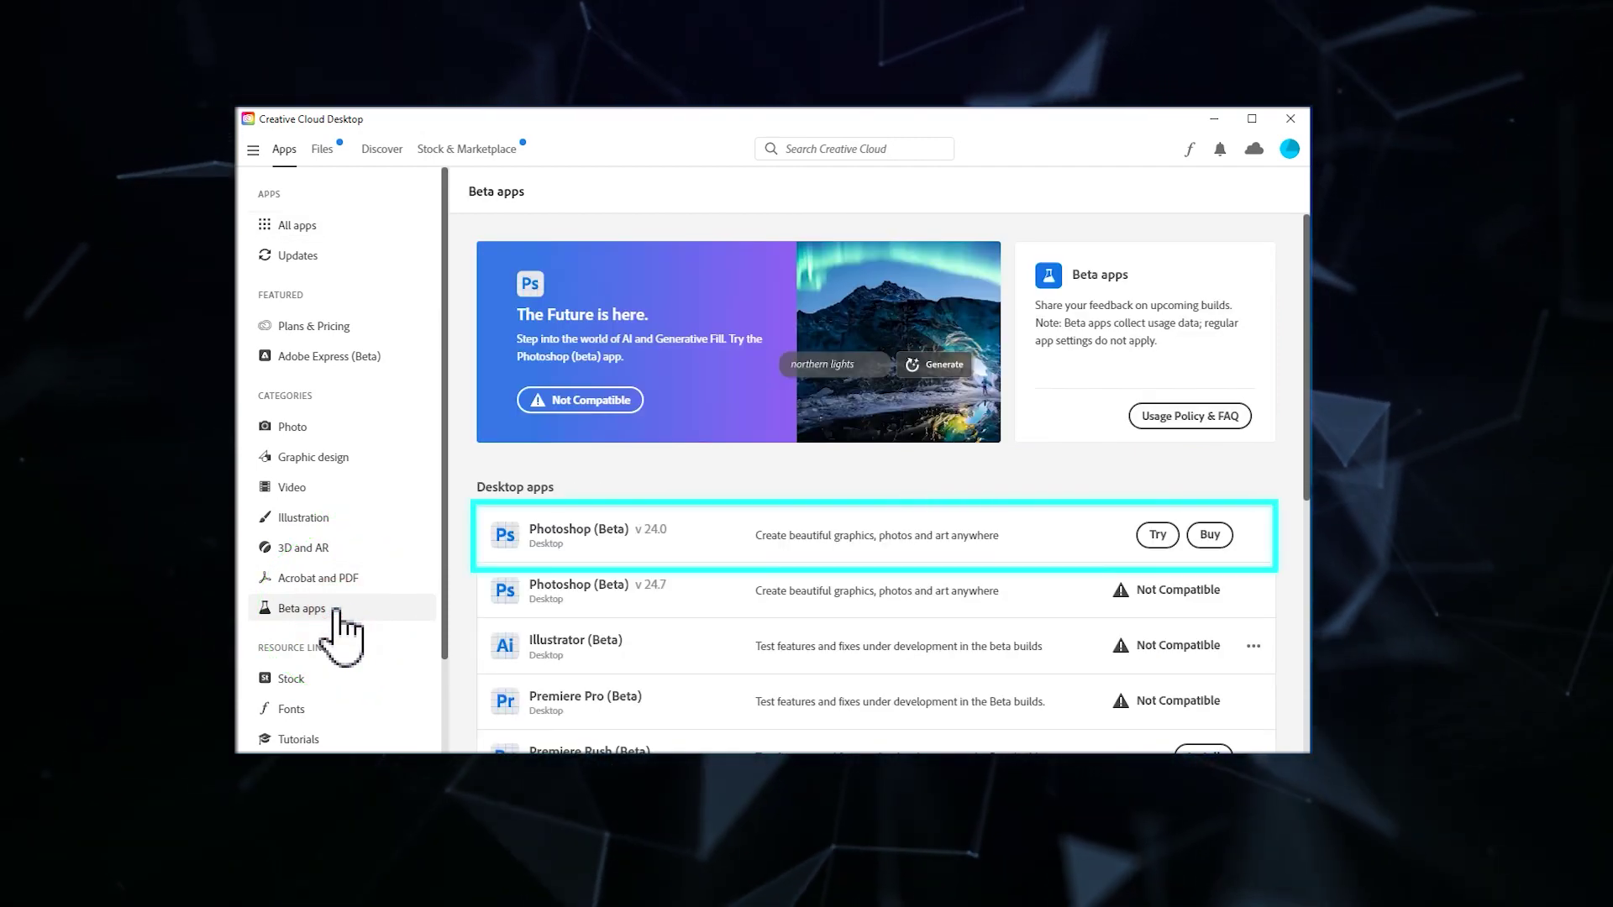
pyautogui.click(1156, 535)
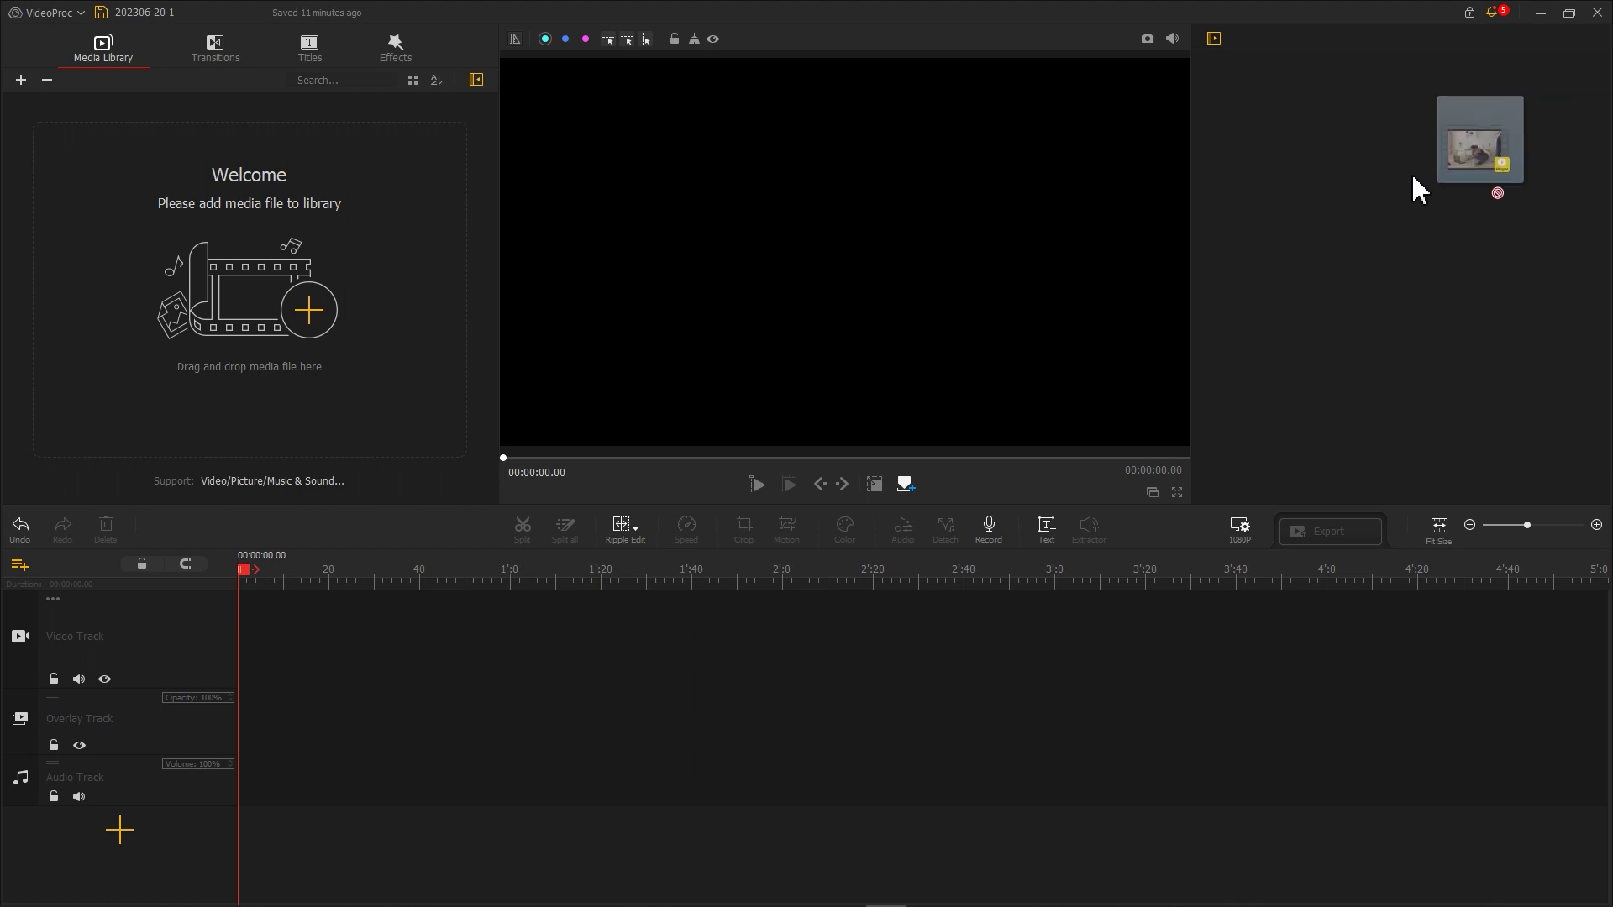
# Step: Import the yoga clip onto the Overlay Track at full screen width and snapshot its first frame
pyautogui.moveTo(1418, 190); pyautogui.dragTo(288, 286)
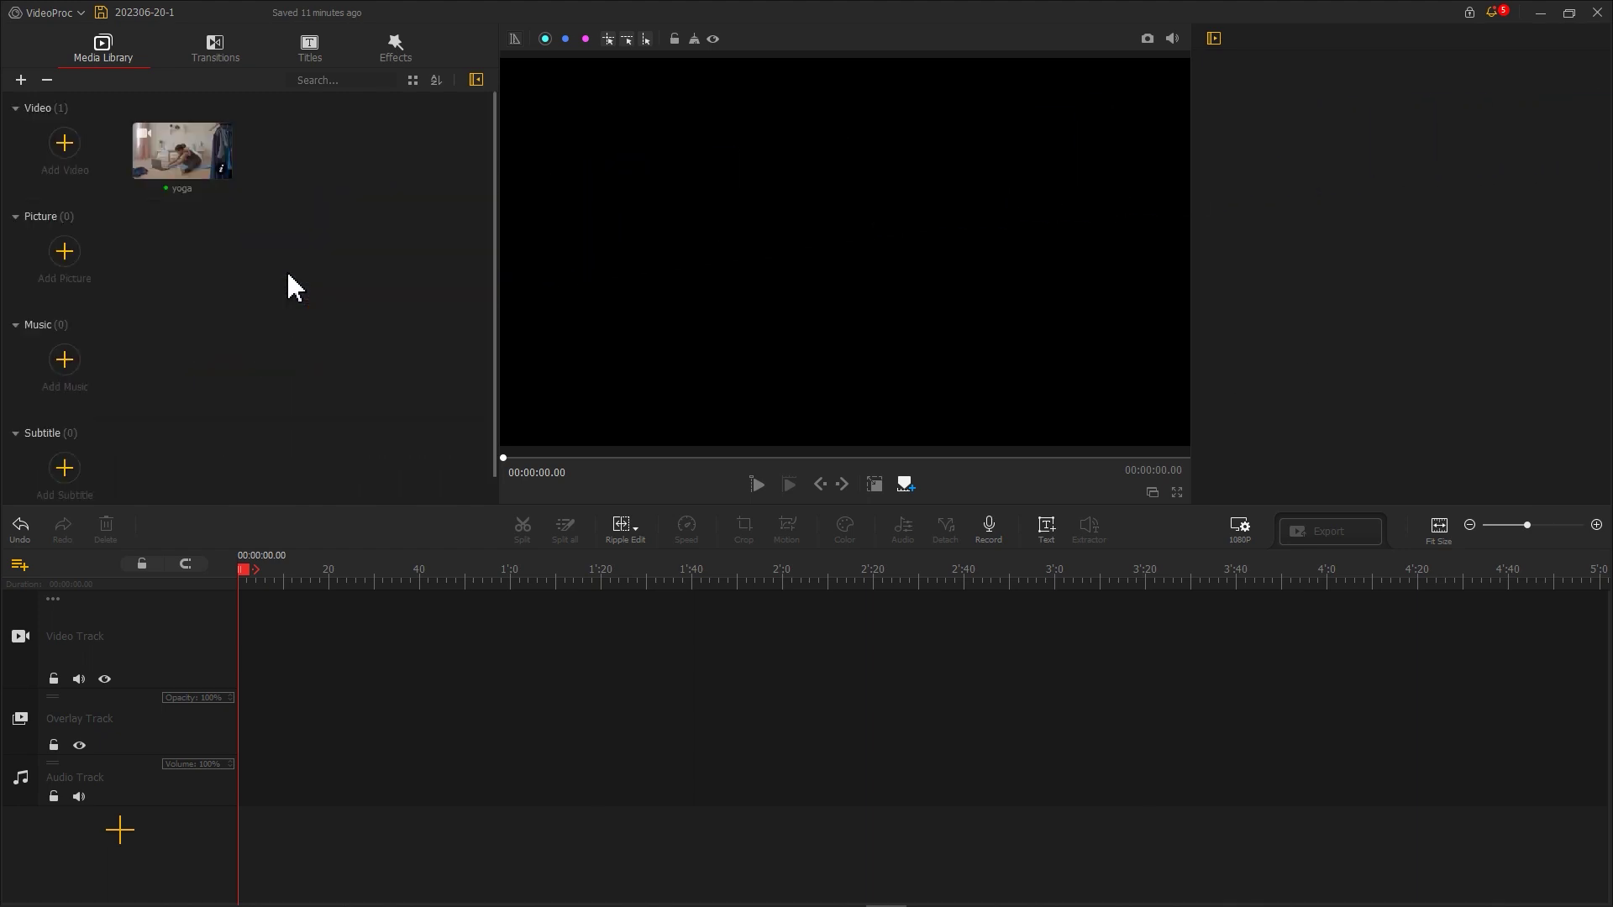
pyautogui.moveTo(179, 151); pyautogui.dragTo(252, 756)
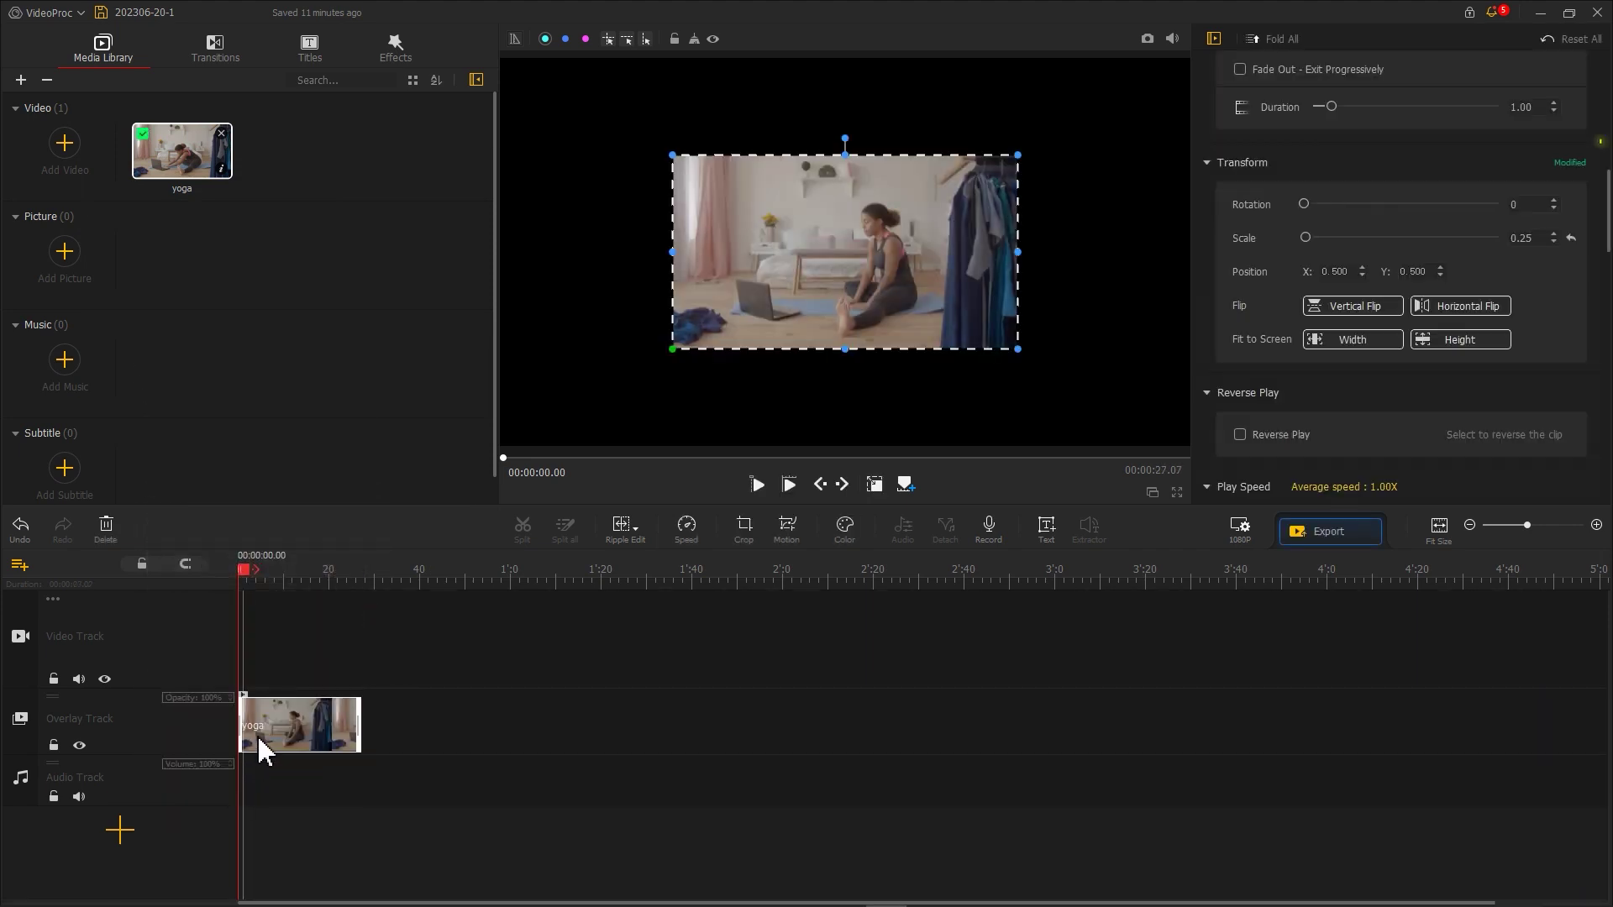
pyautogui.click(1334, 340)
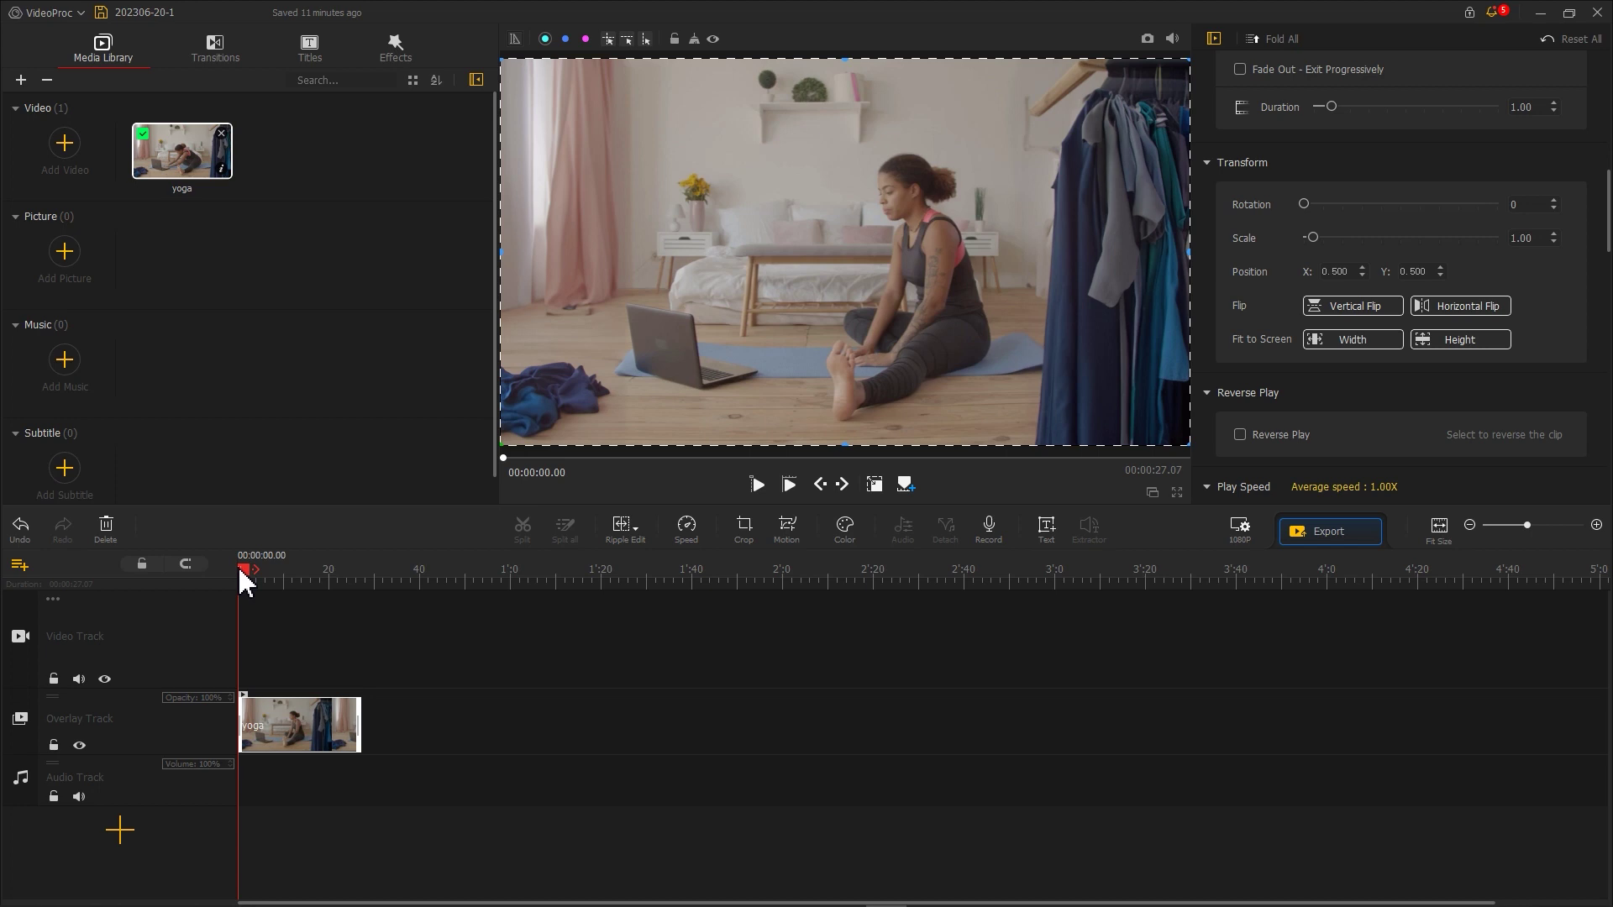
pyautogui.click(1147, 41)
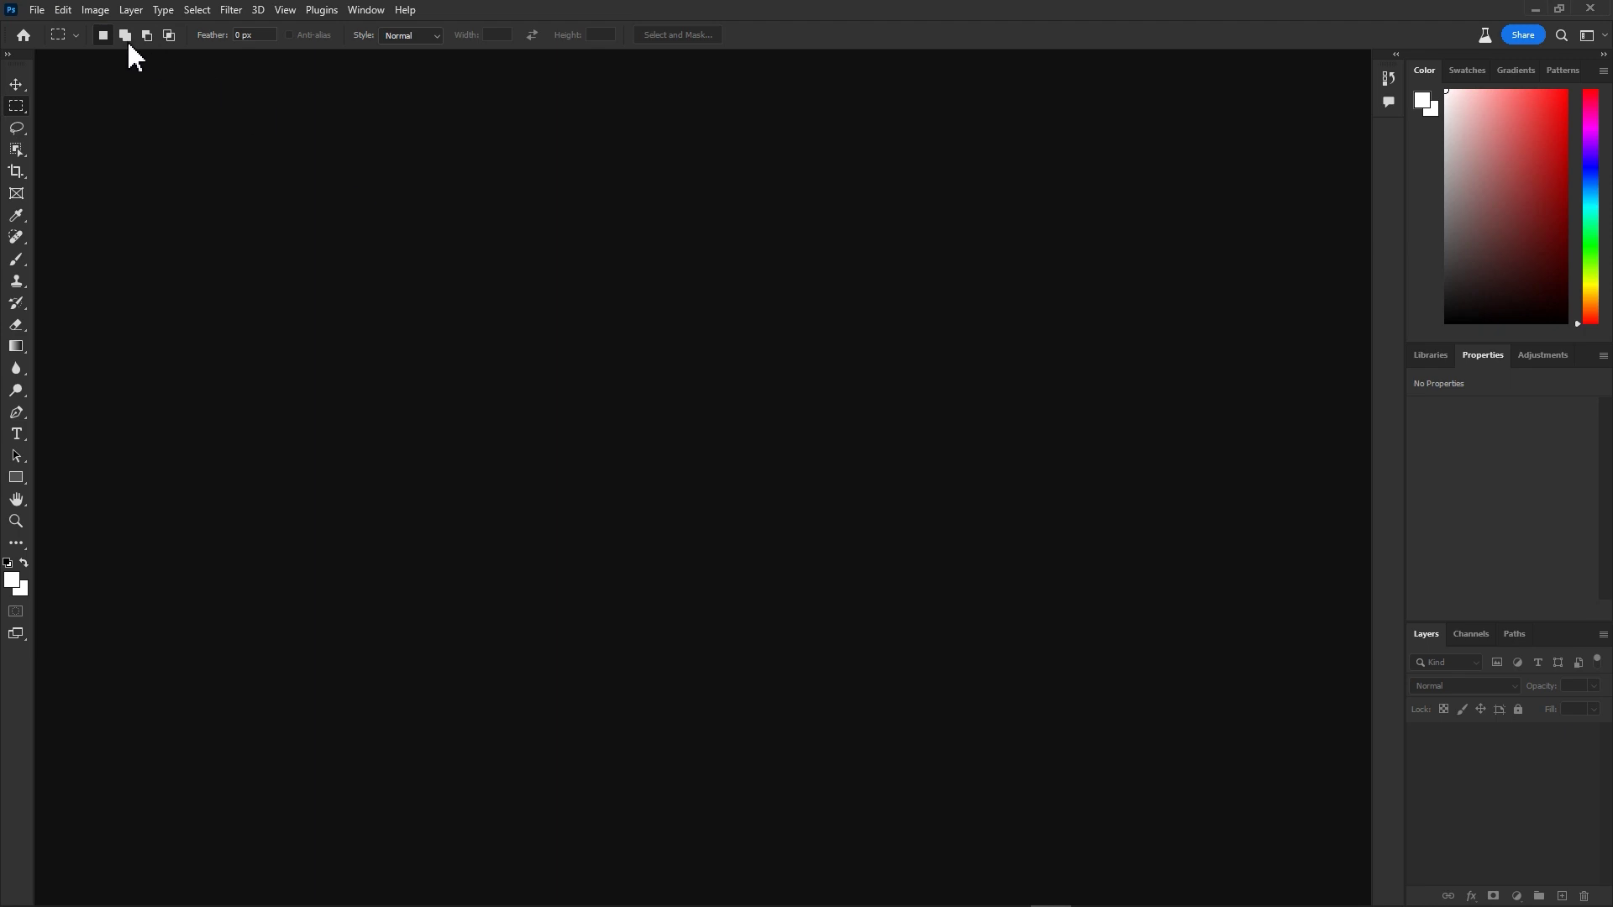
# Step: Open 202306-20-1_0.png and lasso around the clothes rack and floor clutter
pyautogui.click(37, 10)
pyautogui.click(66, 44)
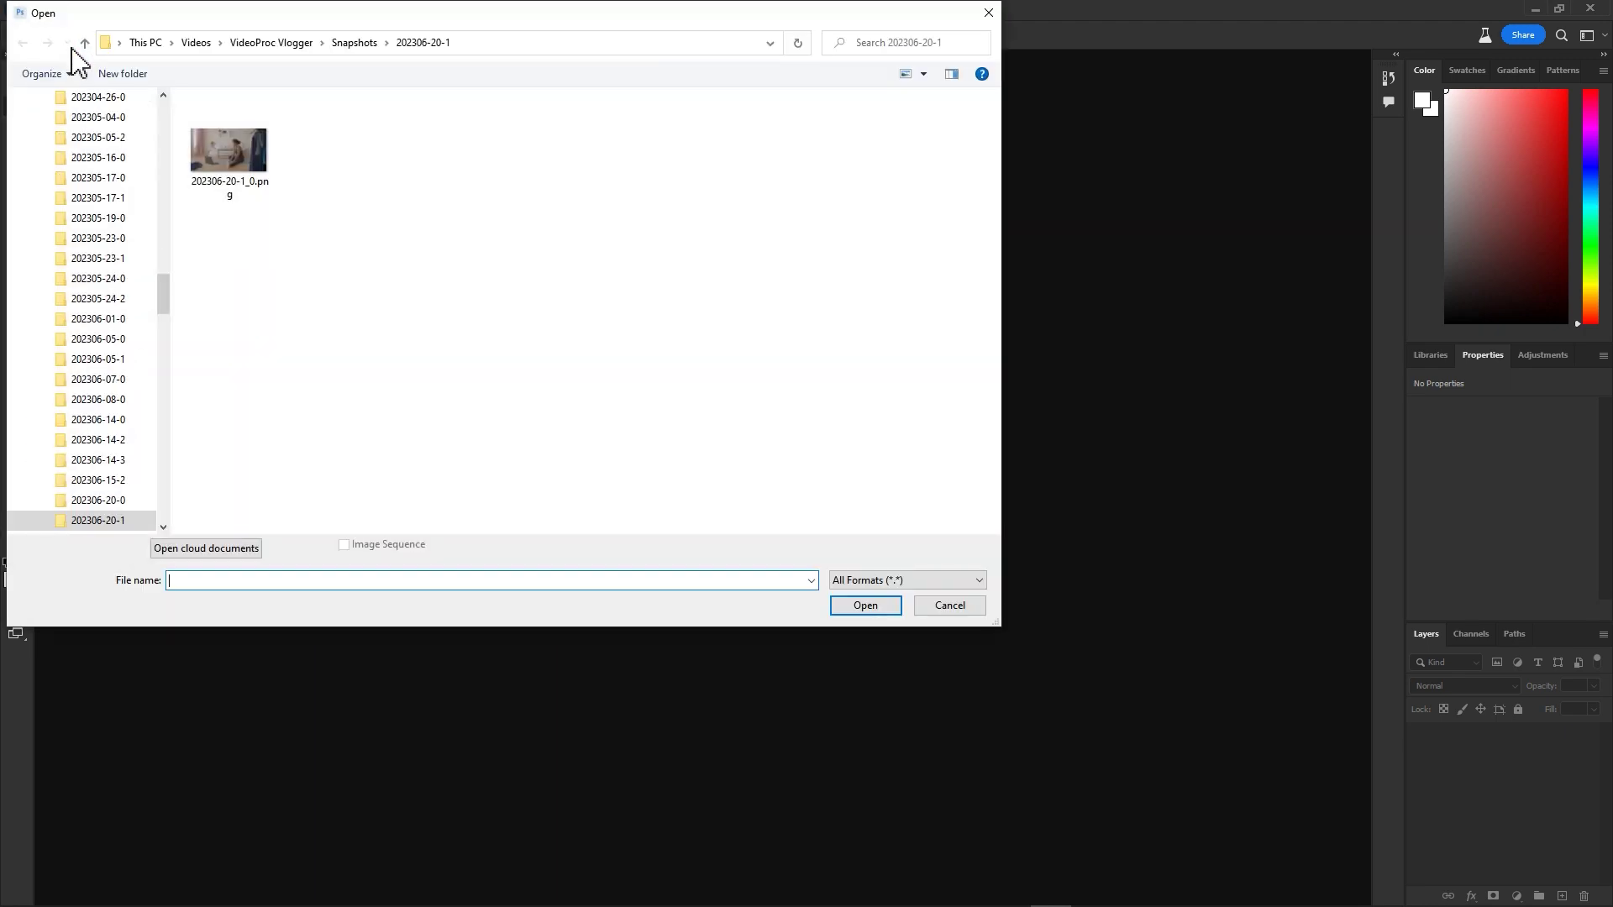
pyautogui.doubleClick(220, 168)
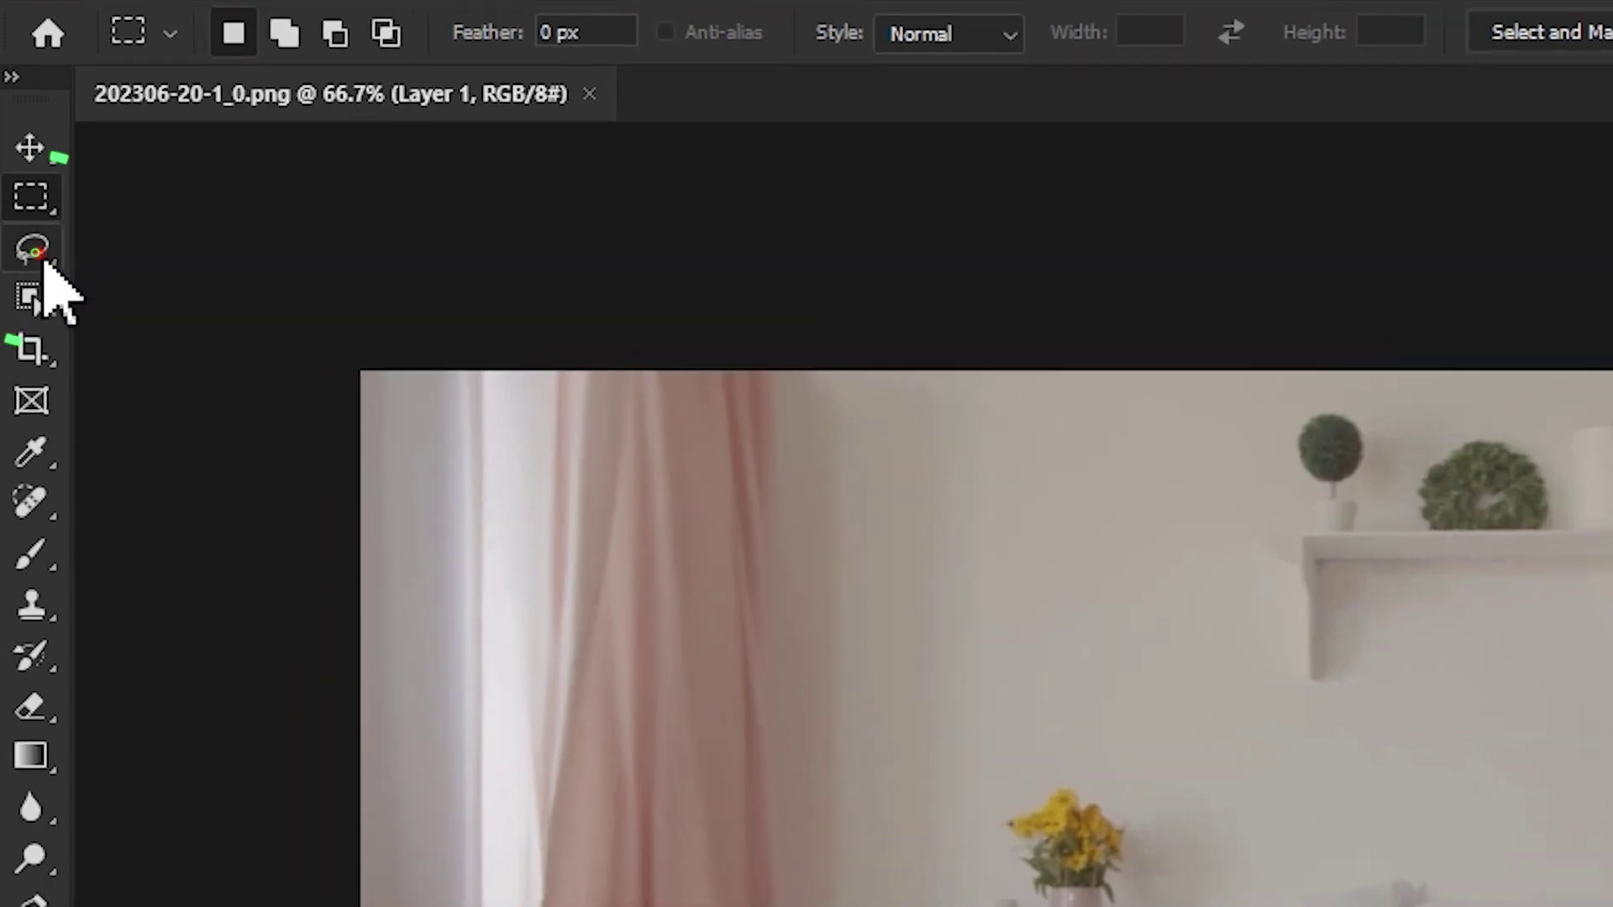
pyautogui.click(16, 128)
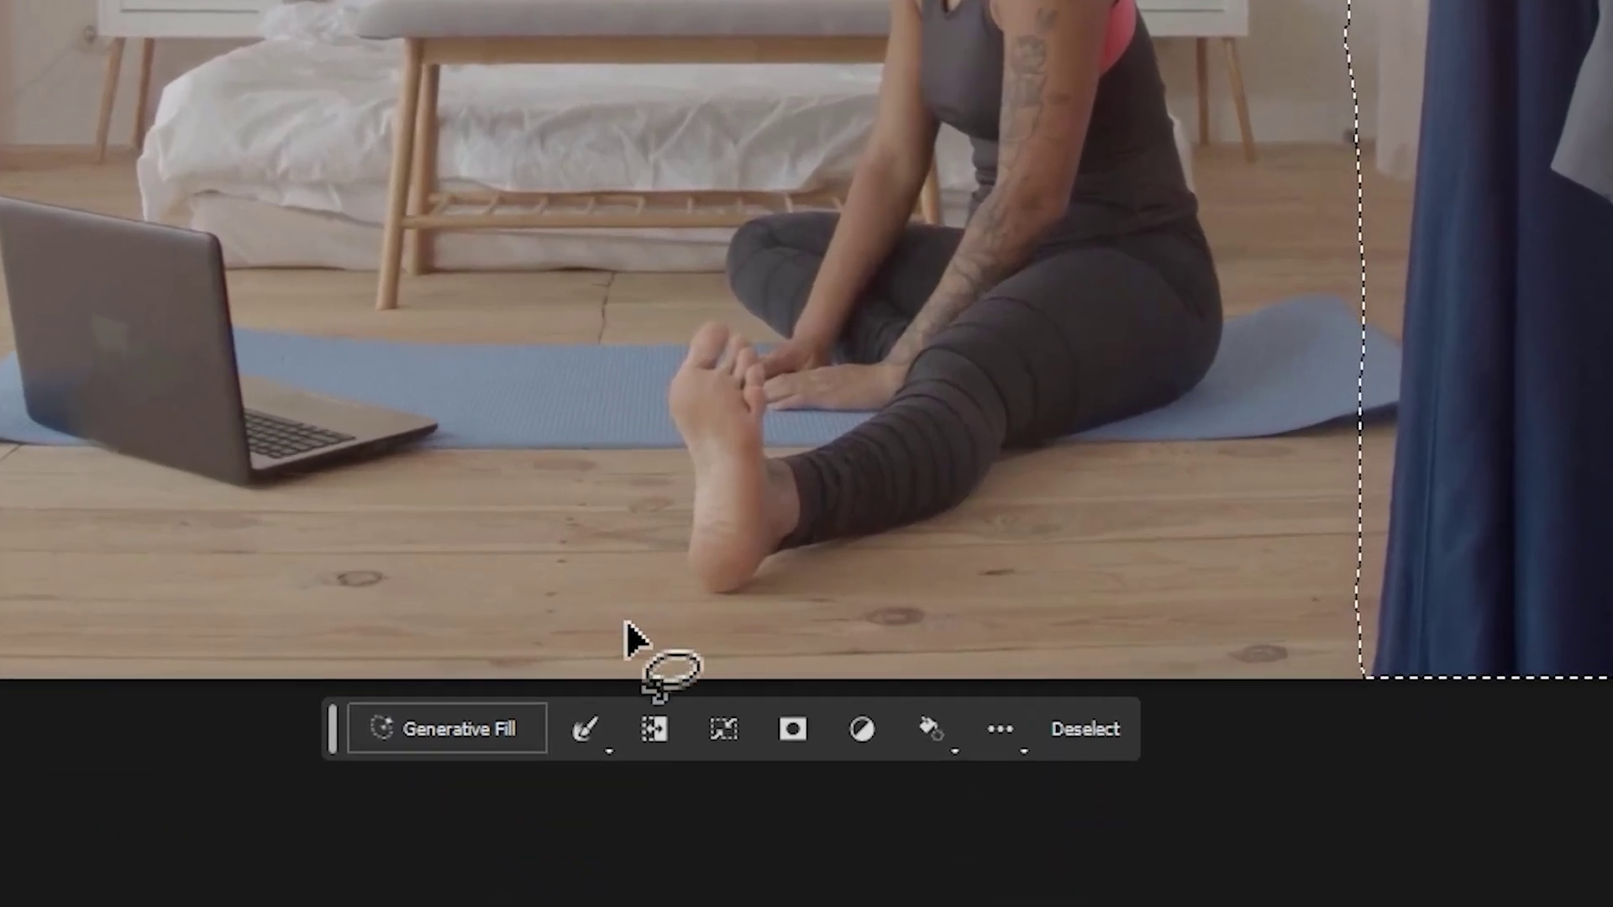
# Step: Fill the clutter with an empty-prompt generation, keeping the plain-wall first variation, then generate 'Clean Room'
pyautogui.click(514, 729)
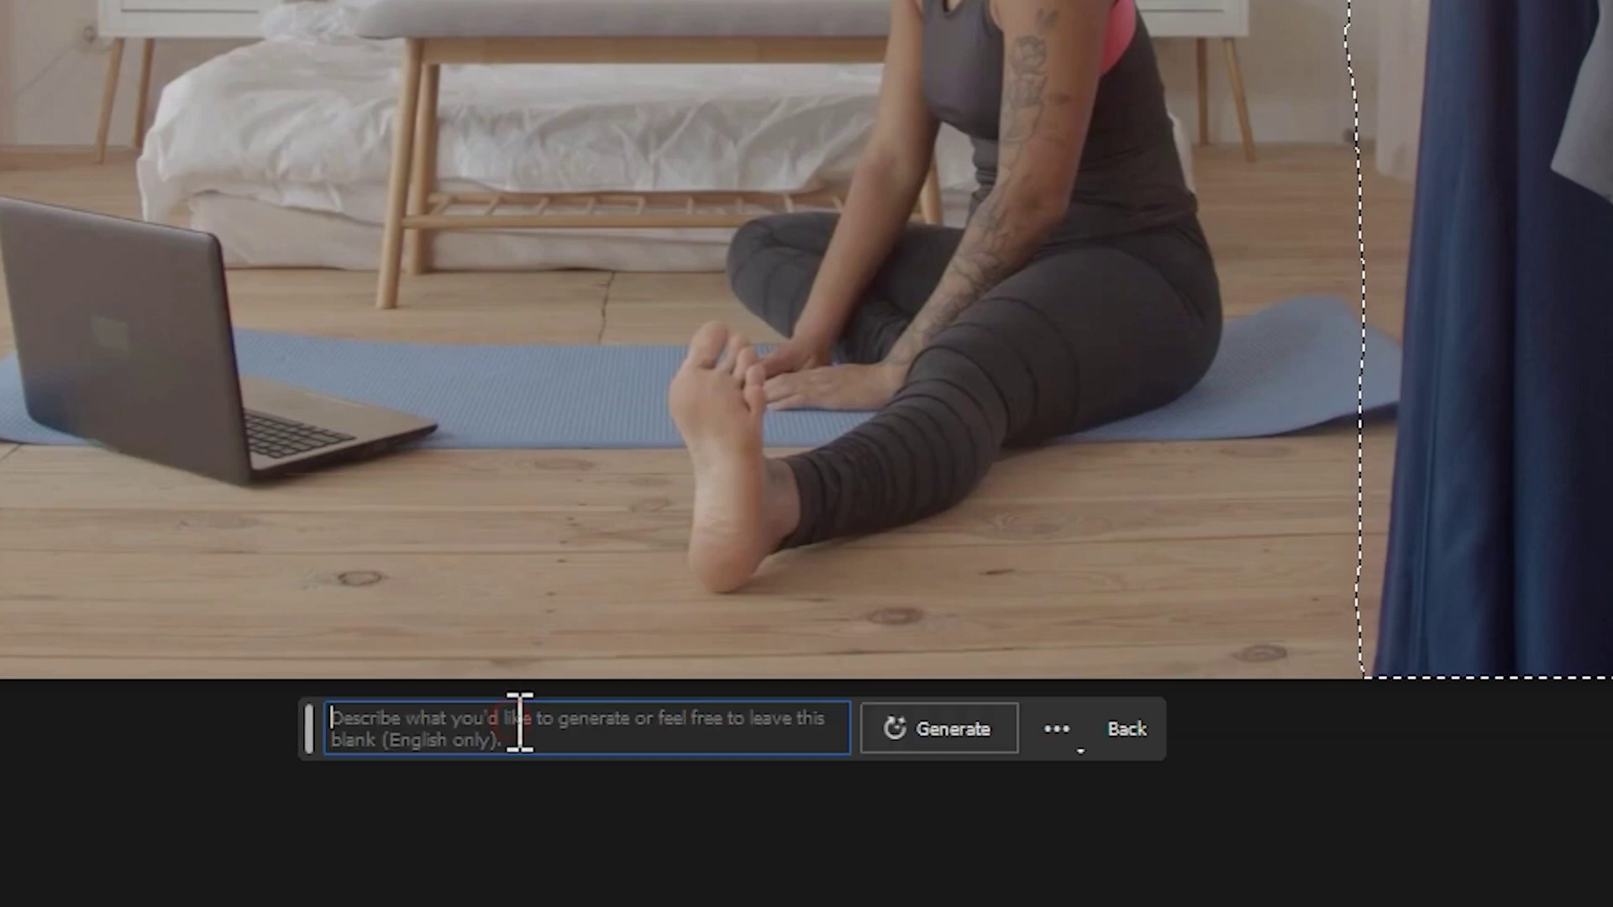
pyautogui.click(974, 732)
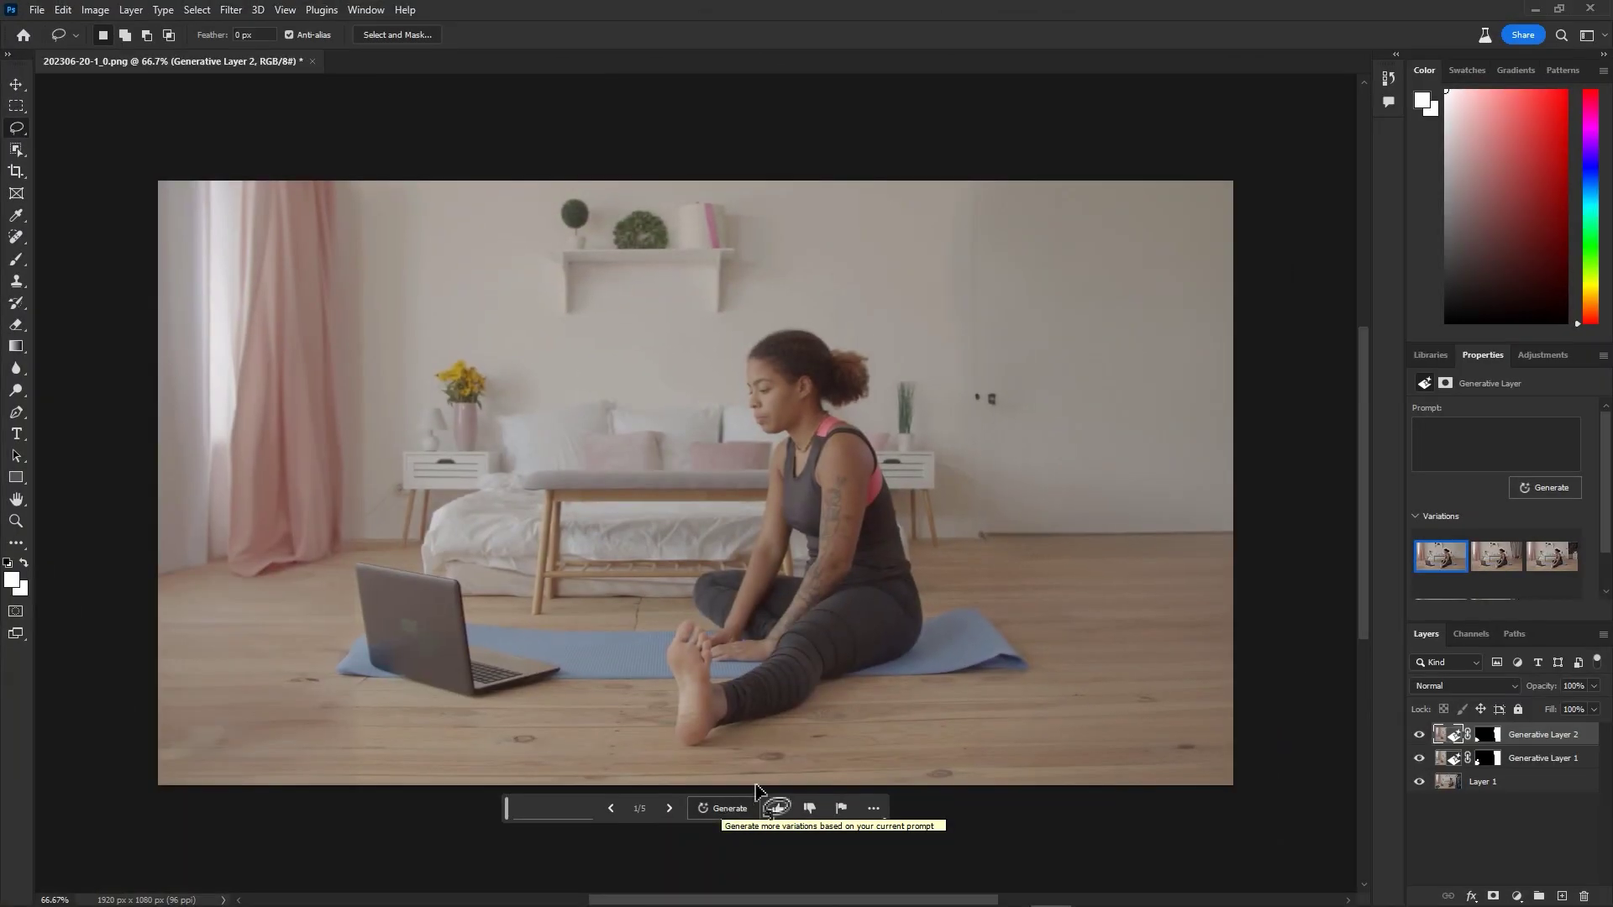
pyautogui.click(1496, 556)
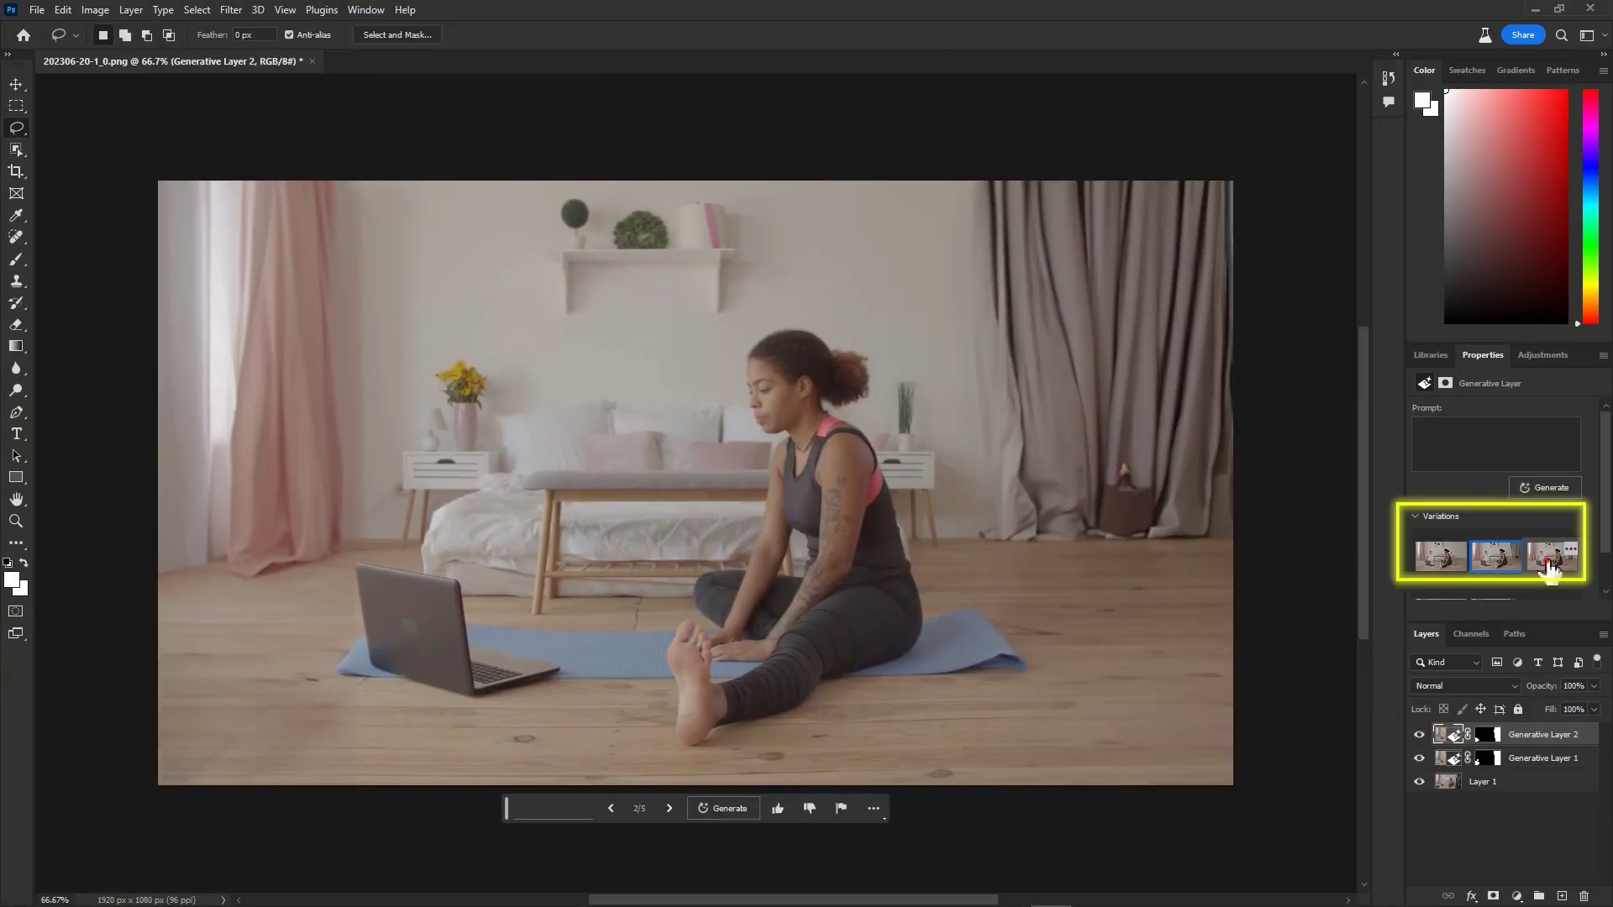
pyautogui.click(1550, 559)
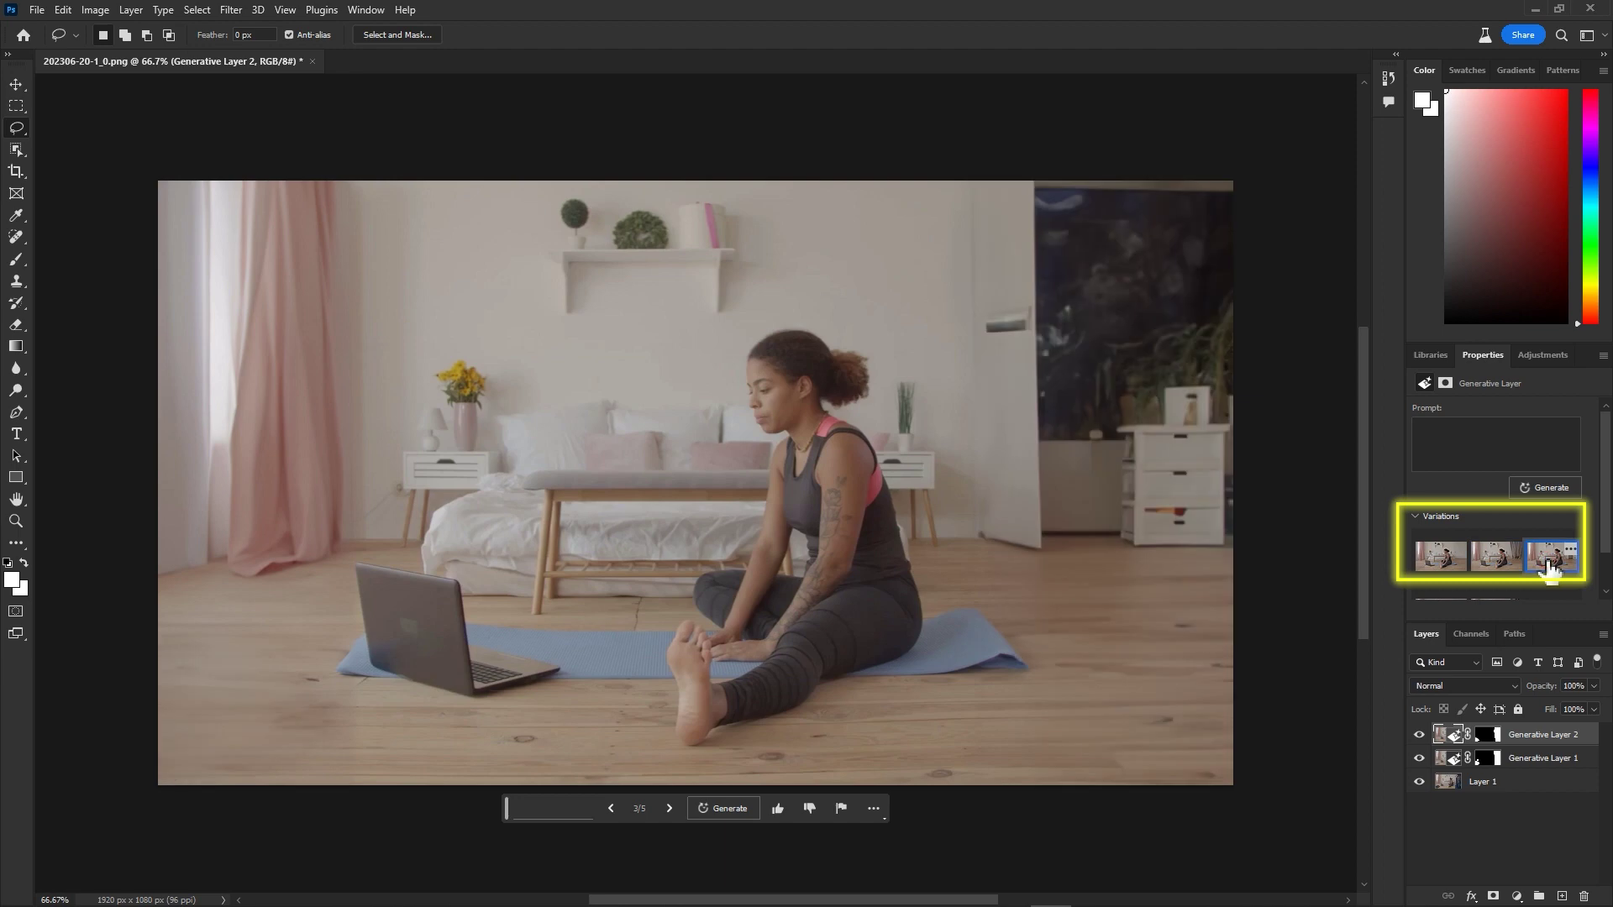
pyautogui.click(1442, 570)
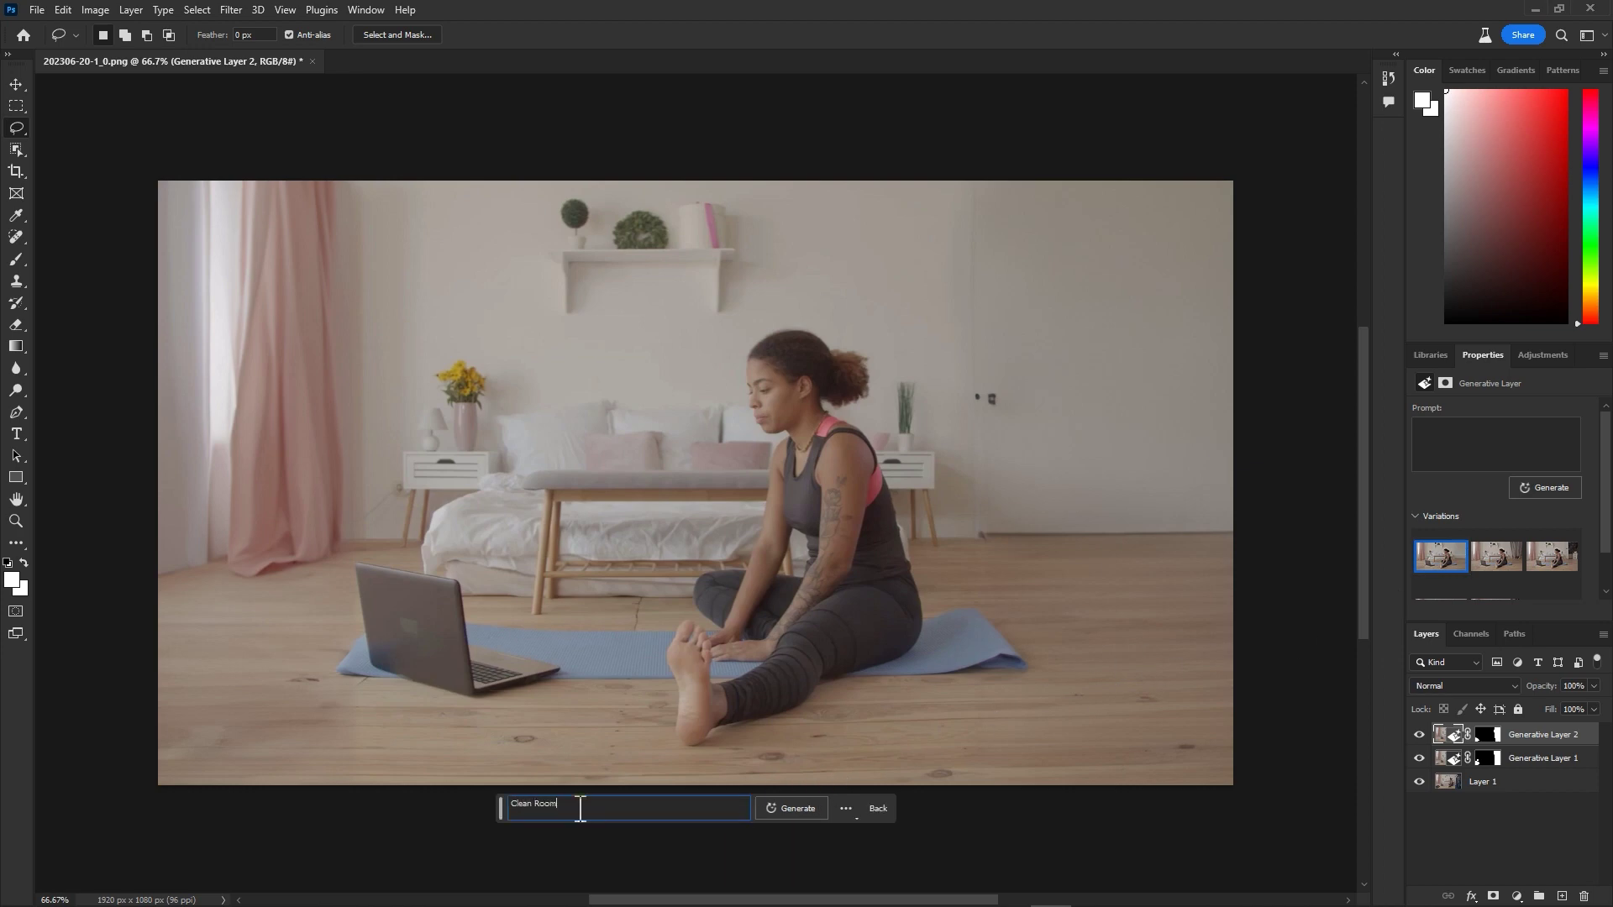
pyautogui.press('Return')
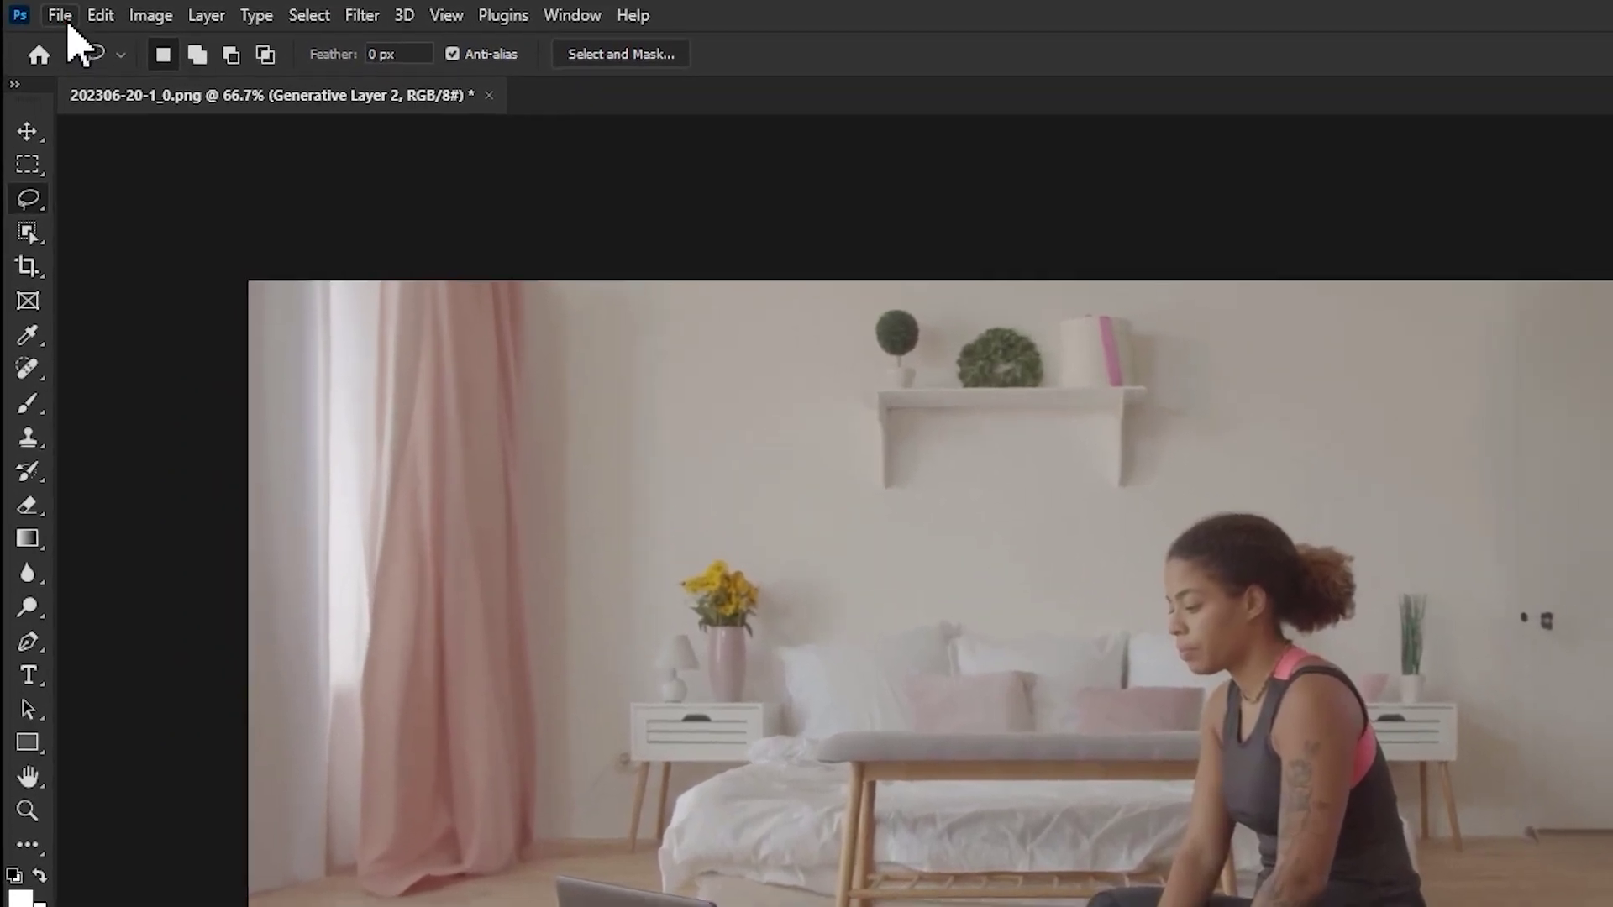
# Step: Quick-export the cleaned room image as a PNG
pyautogui.click(68, 23)
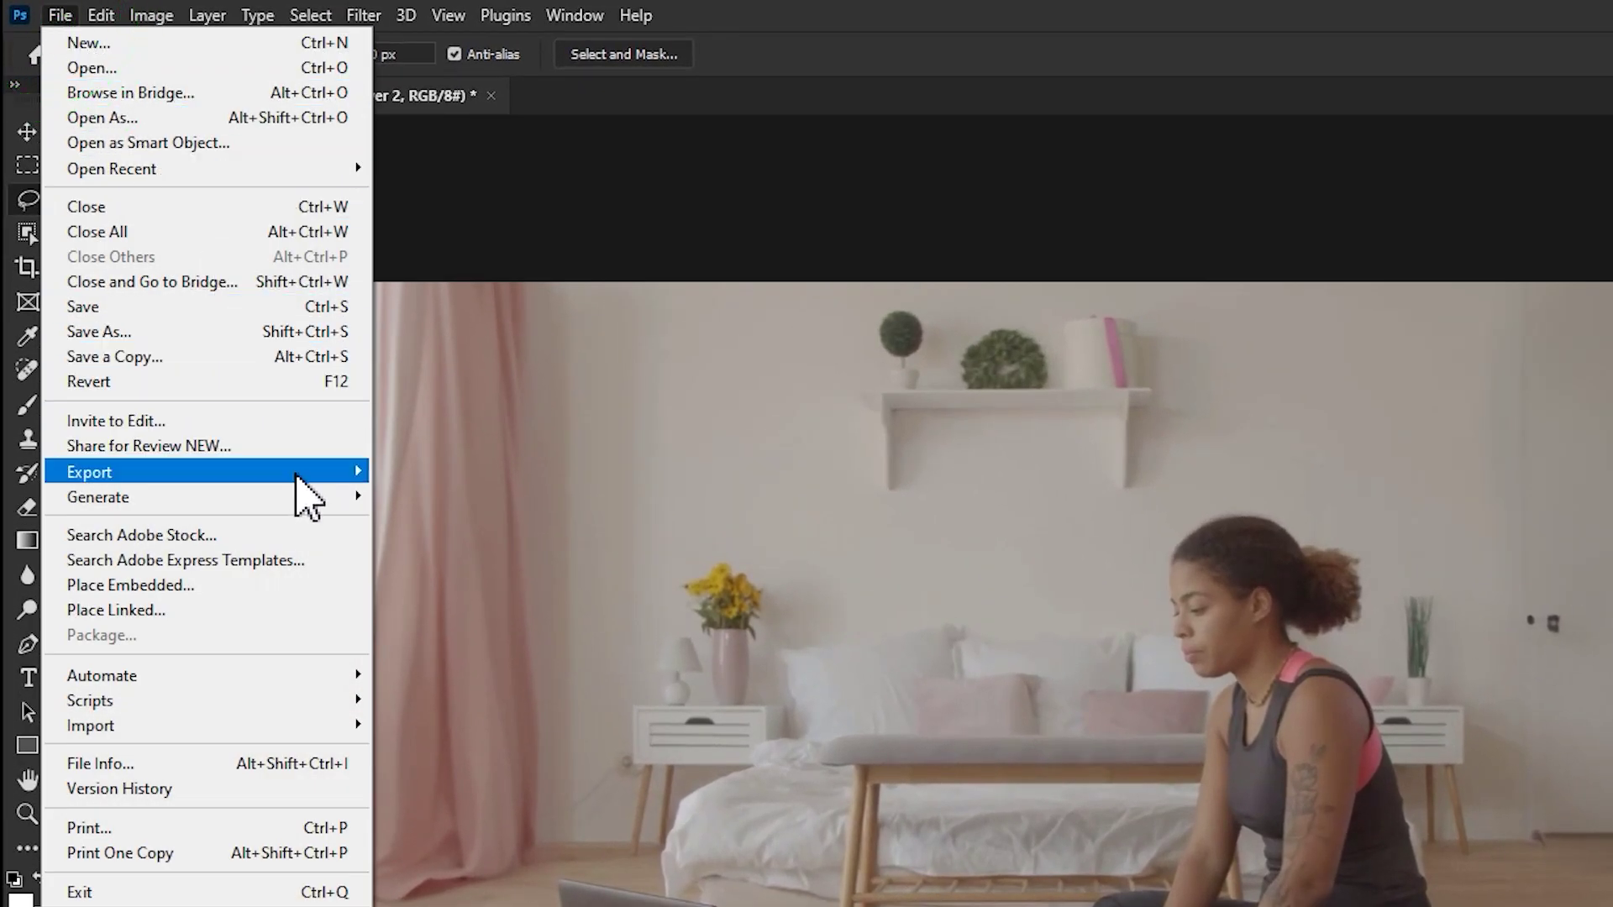
pyautogui.click(302, 480)
pyautogui.click(471, 471)
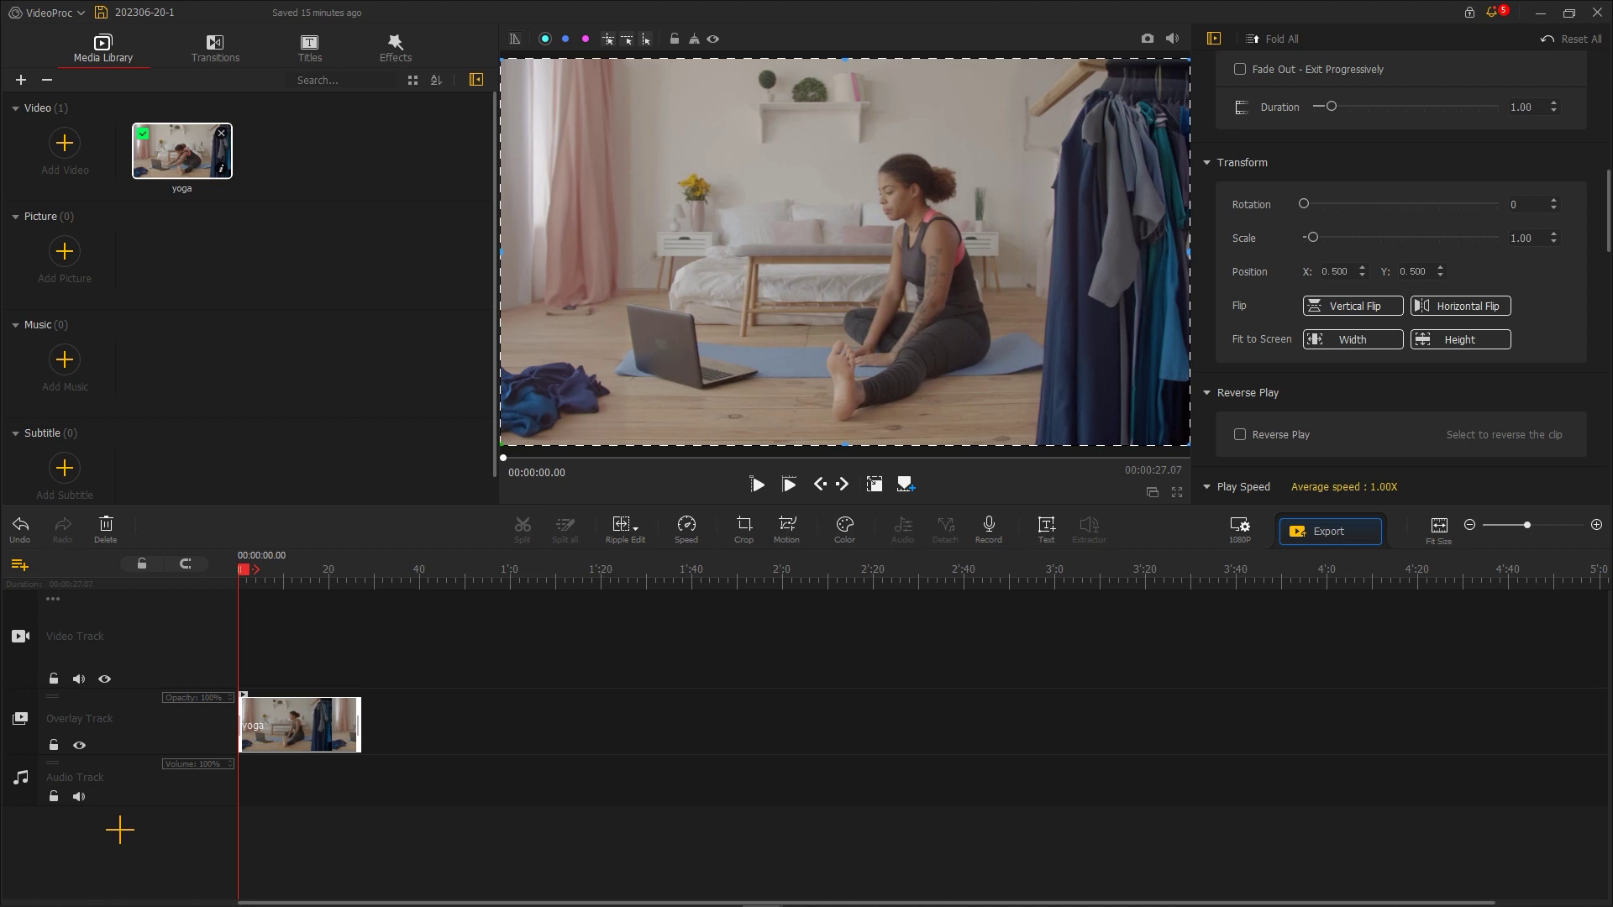
# Step: Put the cleaned PNG on the Video Track, stretched to the 27-second yoga clip's length
pyautogui.moveTo(457, 92); pyautogui.dragTo(497, 587)
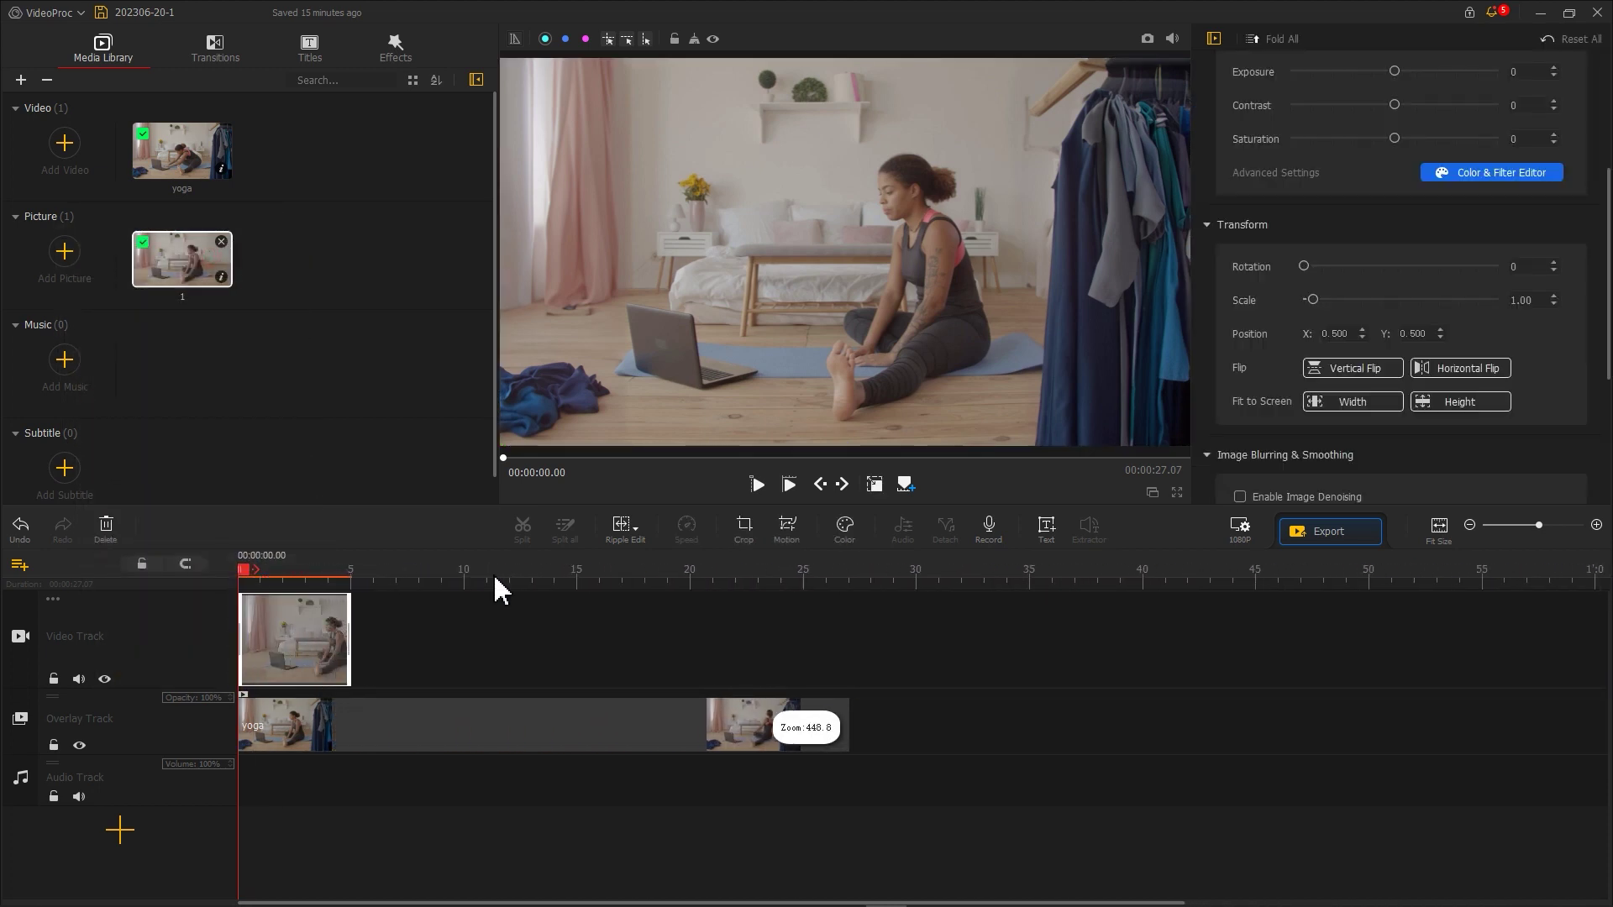
pyautogui.moveTo(345, 621); pyautogui.dragTo(849, 615)
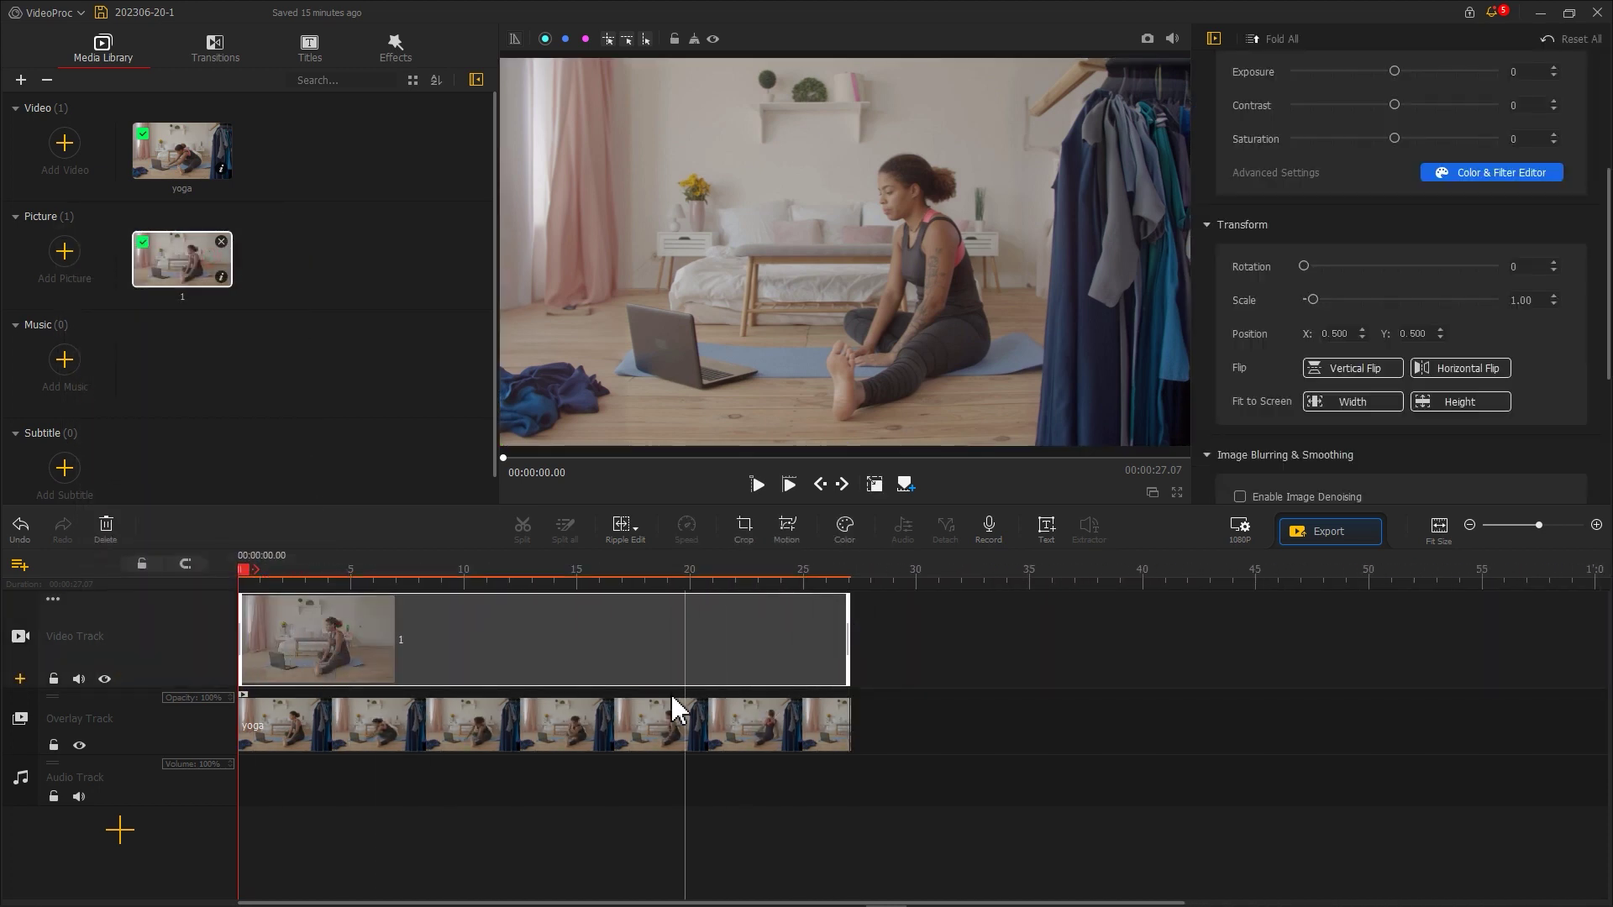
pyautogui.click(565, 720)
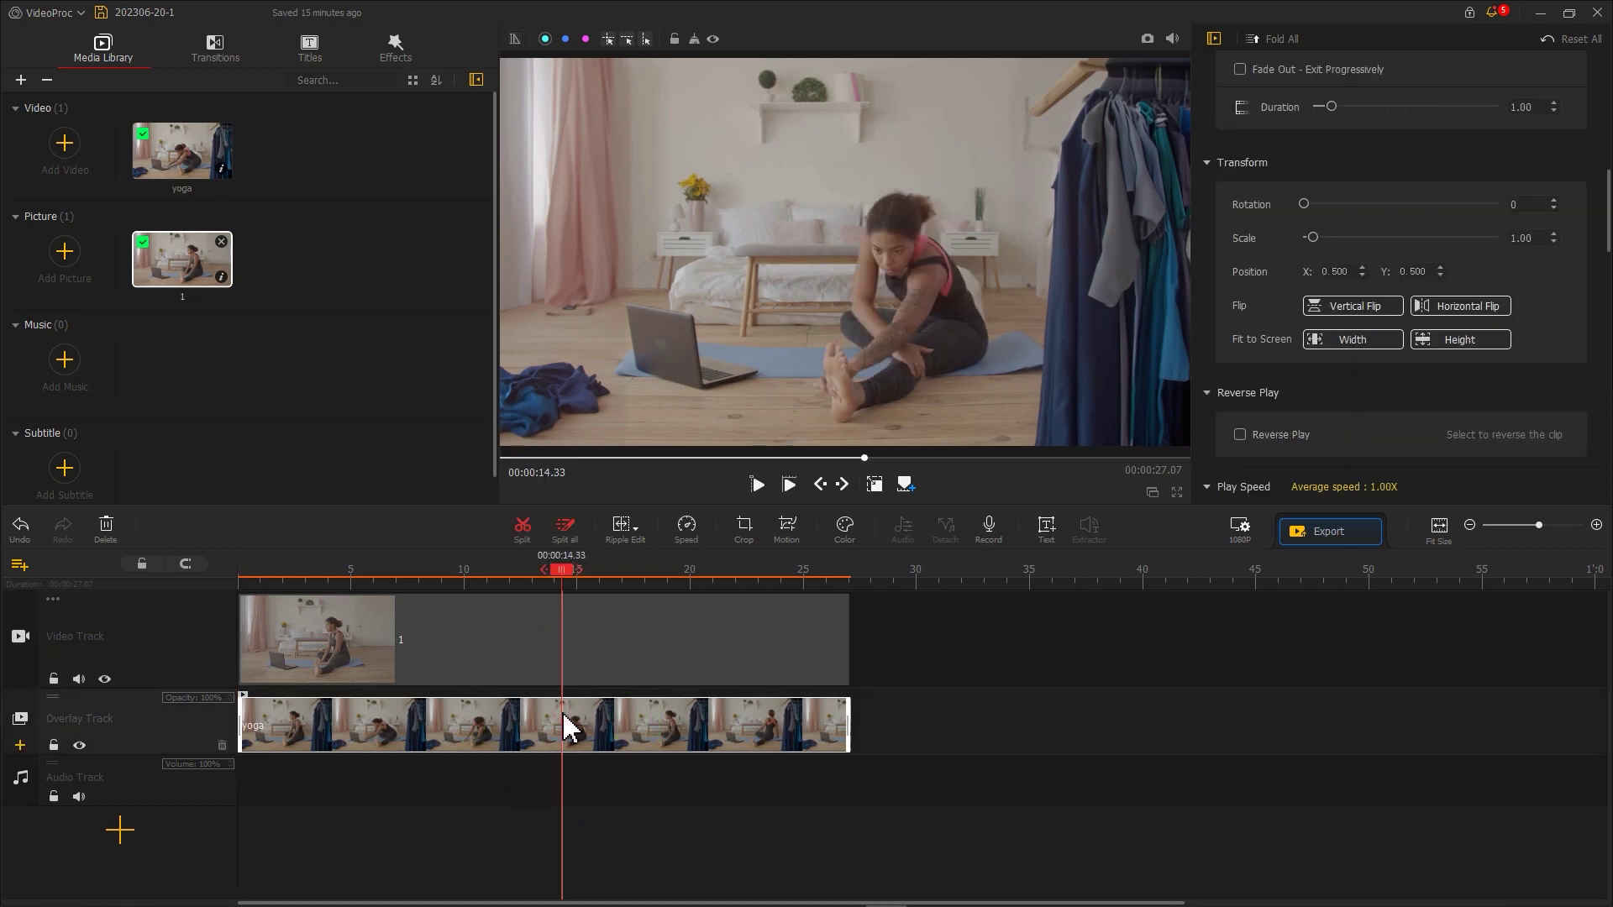
pyautogui.click(743, 532)
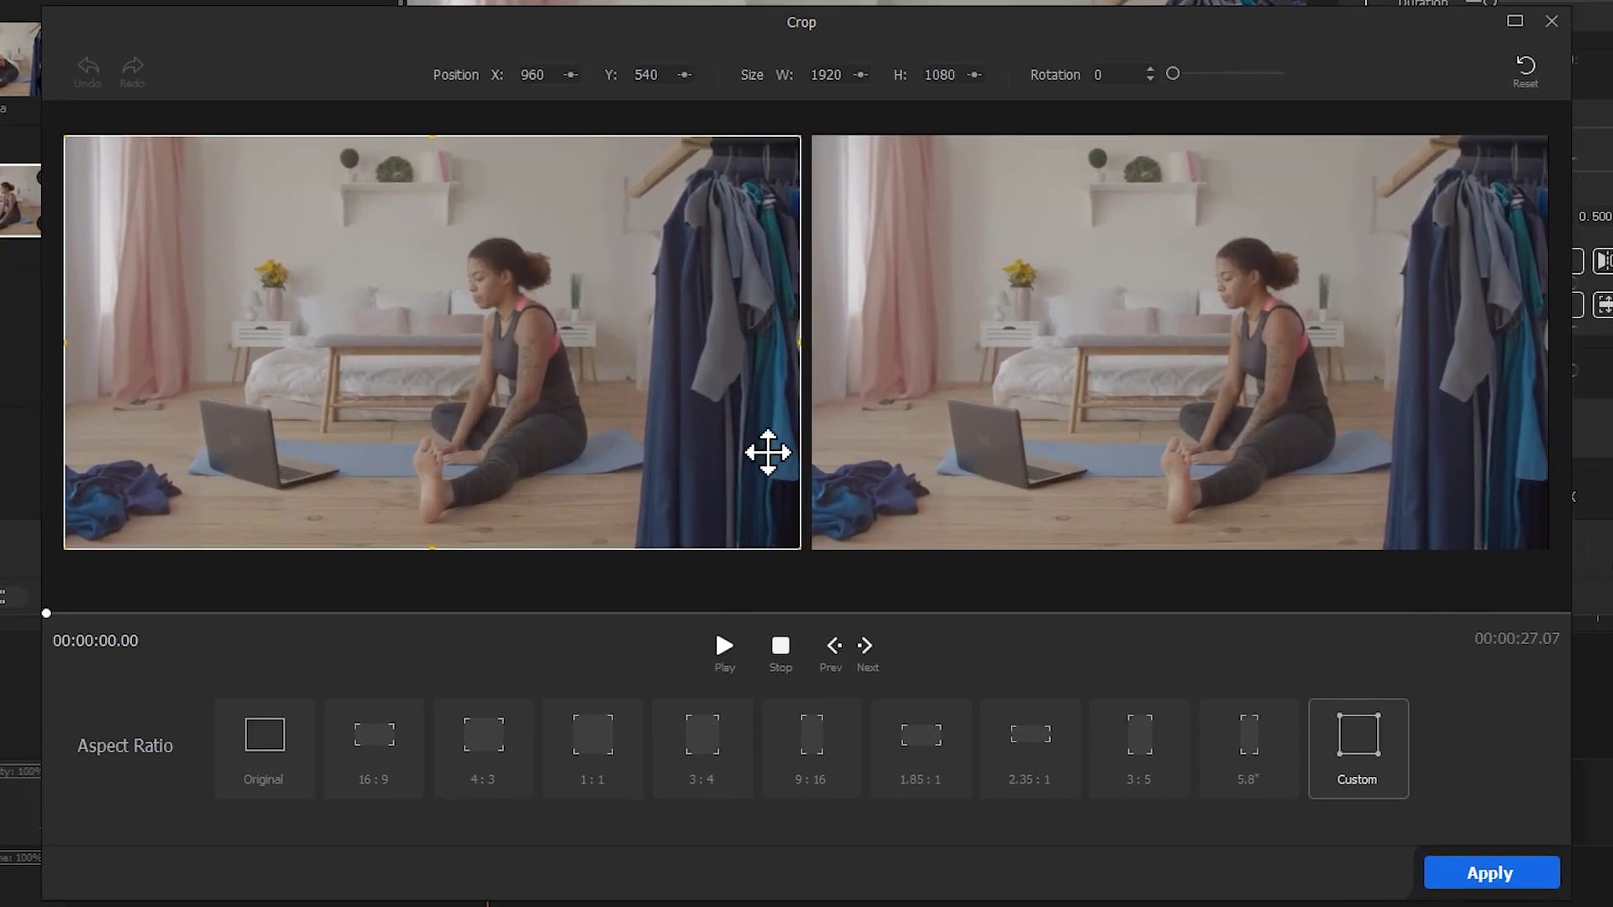
# Step: Crop the yoga overlay to a 1008×1079 strip around the woman, checking a later frame
pyautogui.moveTo(794, 341); pyautogui.dragTo(630, 344)
pyautogui.moveTo(66, 342); pyautogui.dragTo(242, 360)
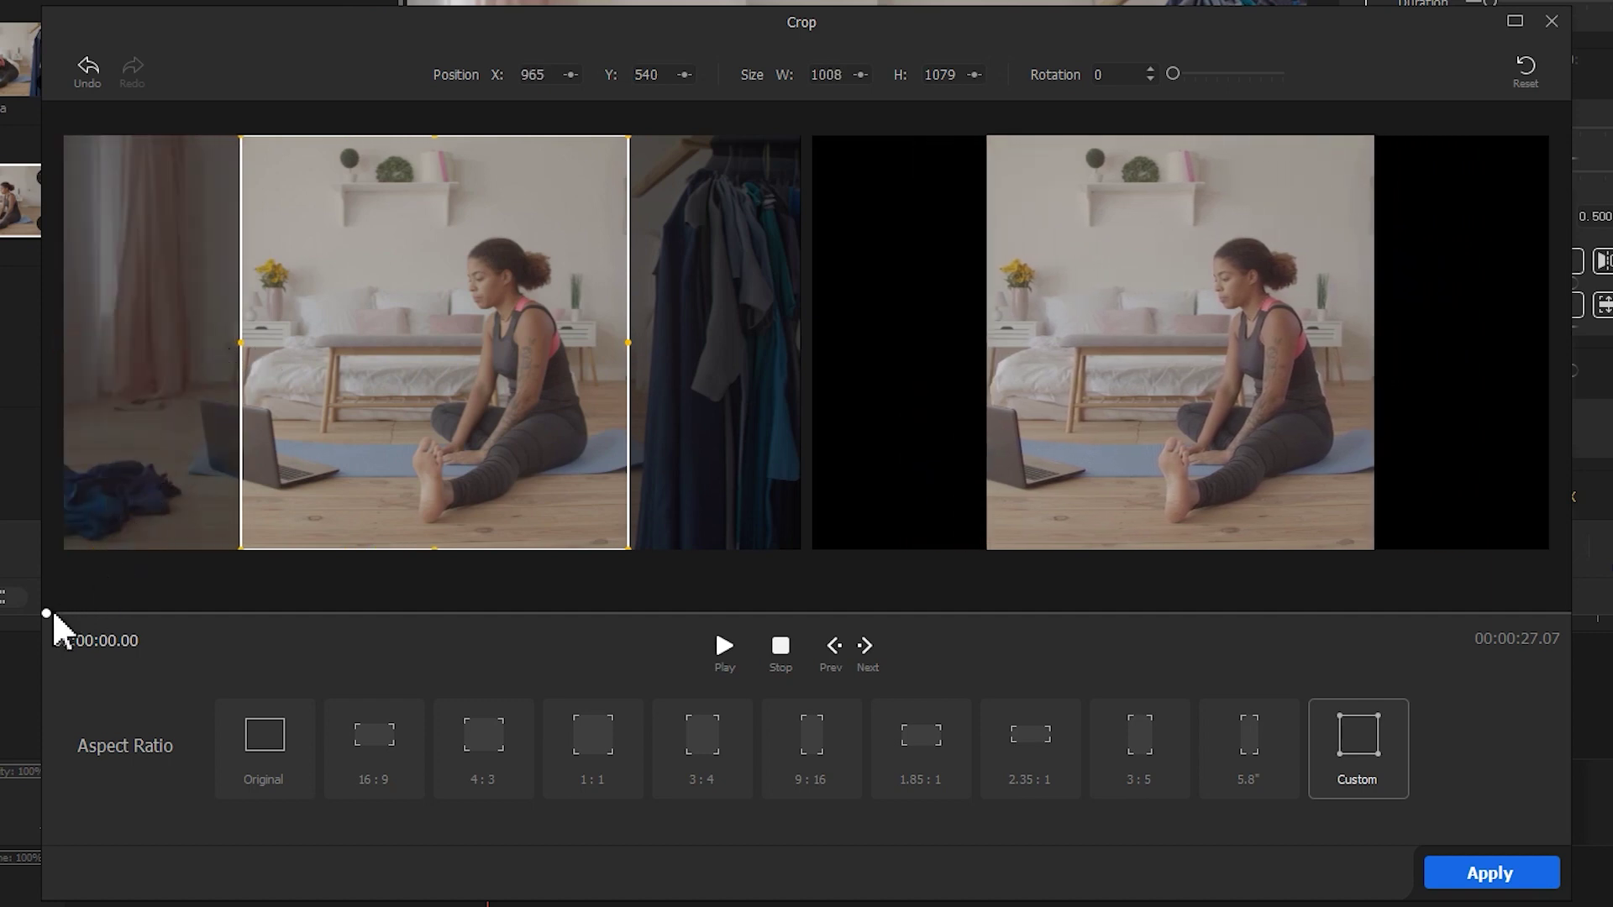
pyautogui.moveTo(53, 614); pyautogui.dragTo(1560, 613)
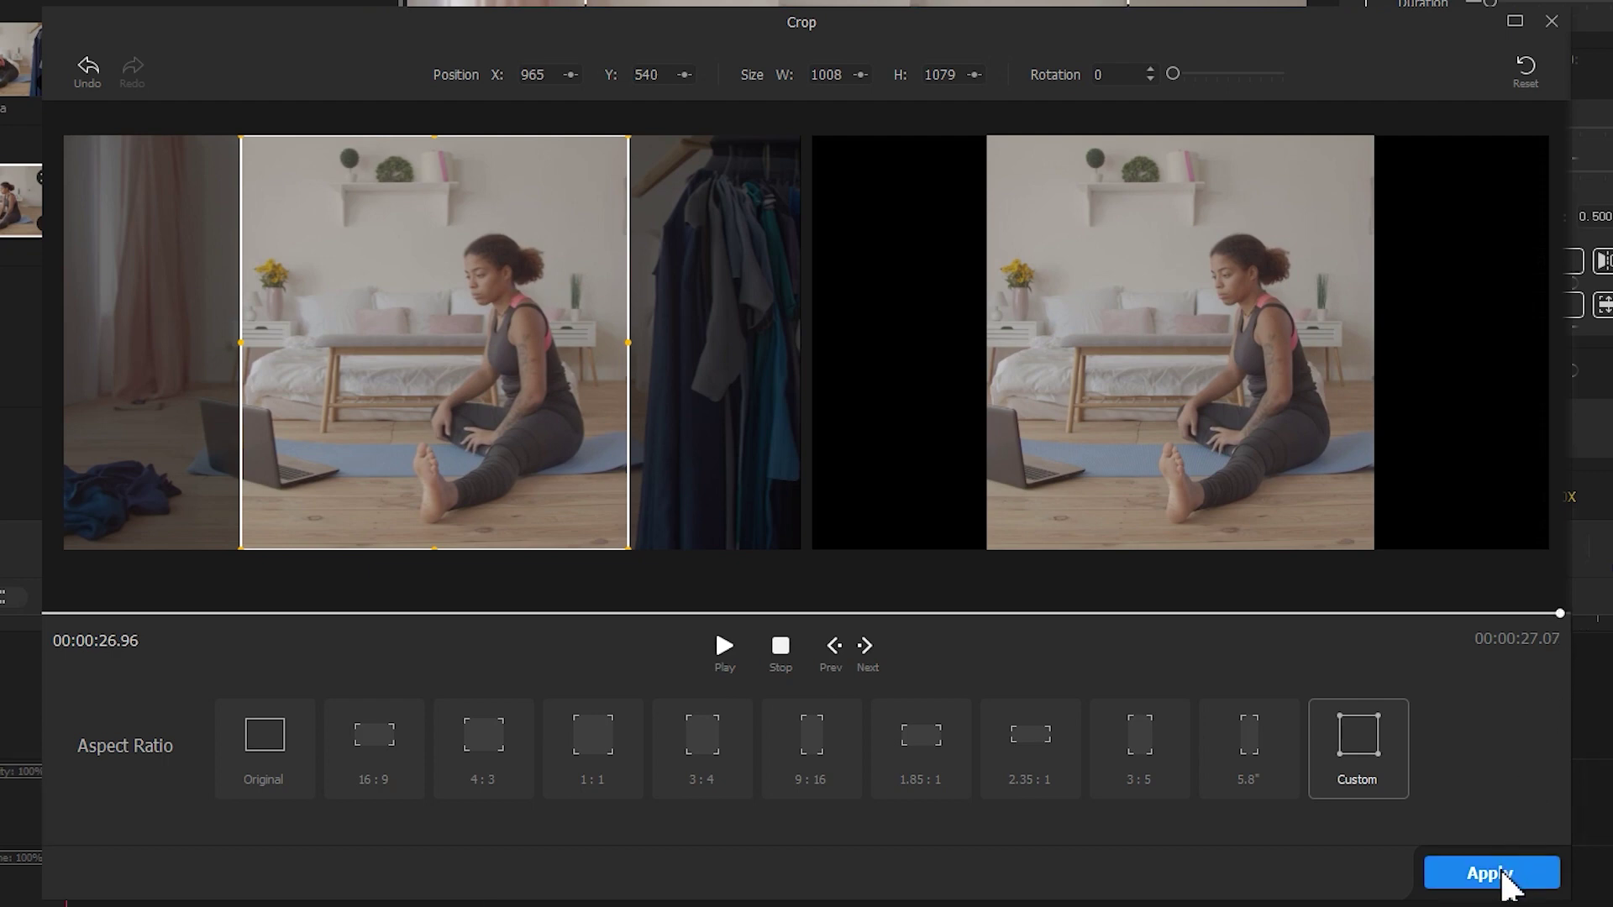
pyautogui.click(1492, 874)
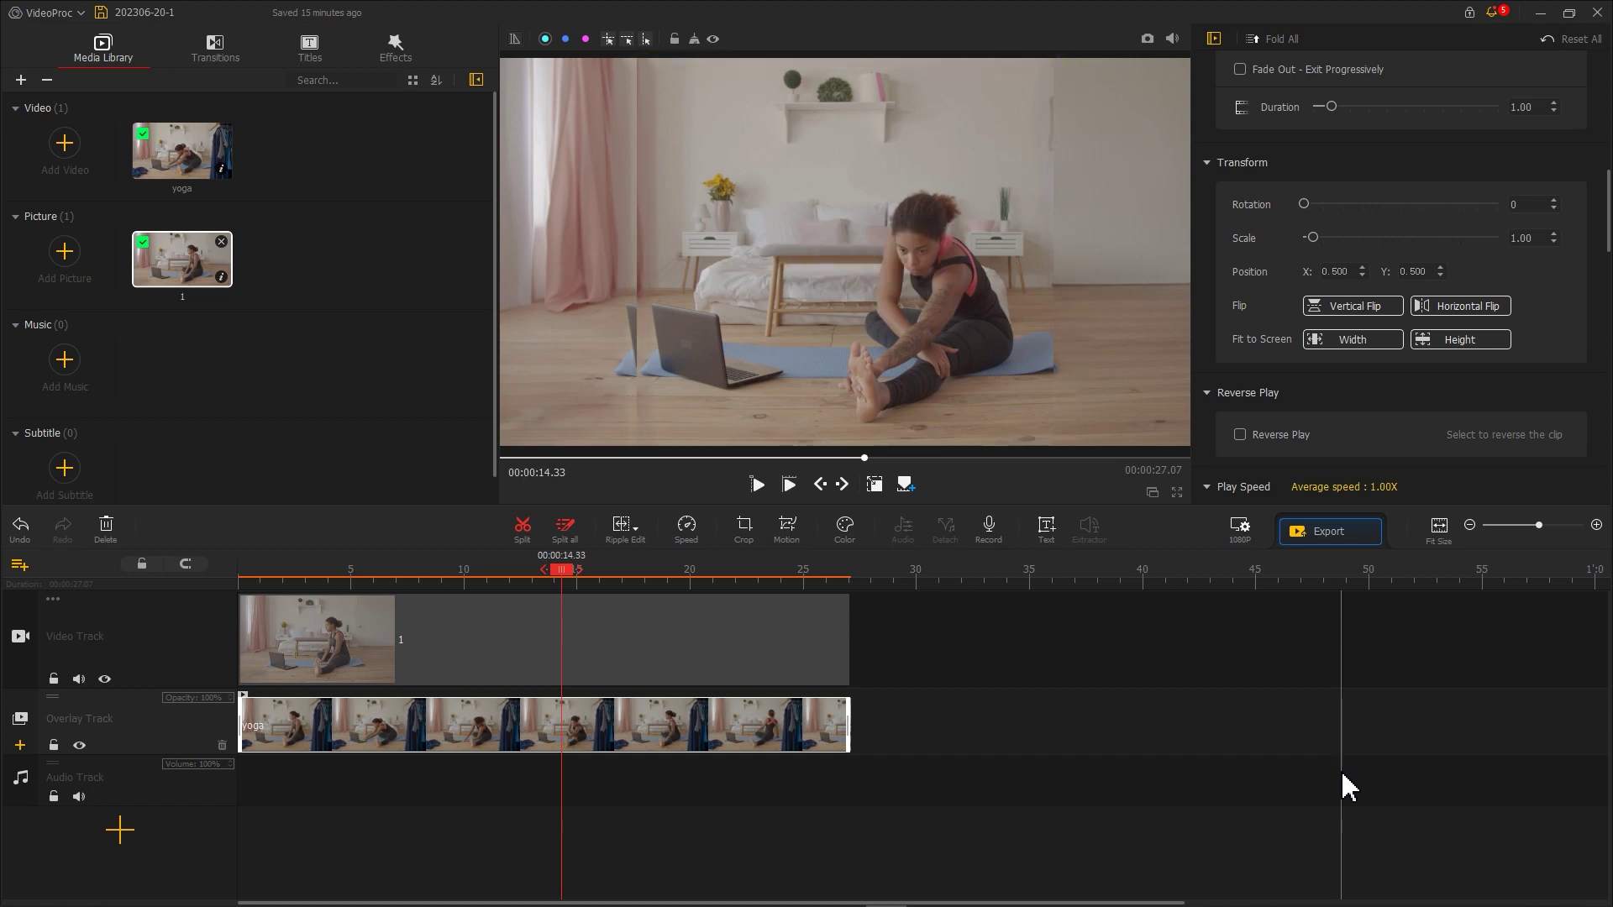
# Step: At 0 s, shift the 0.50-opacity yoga overlay left to align with the clean background
pyautogui.moveTo(527, 571); pyautogui.dragTo(225, 568)
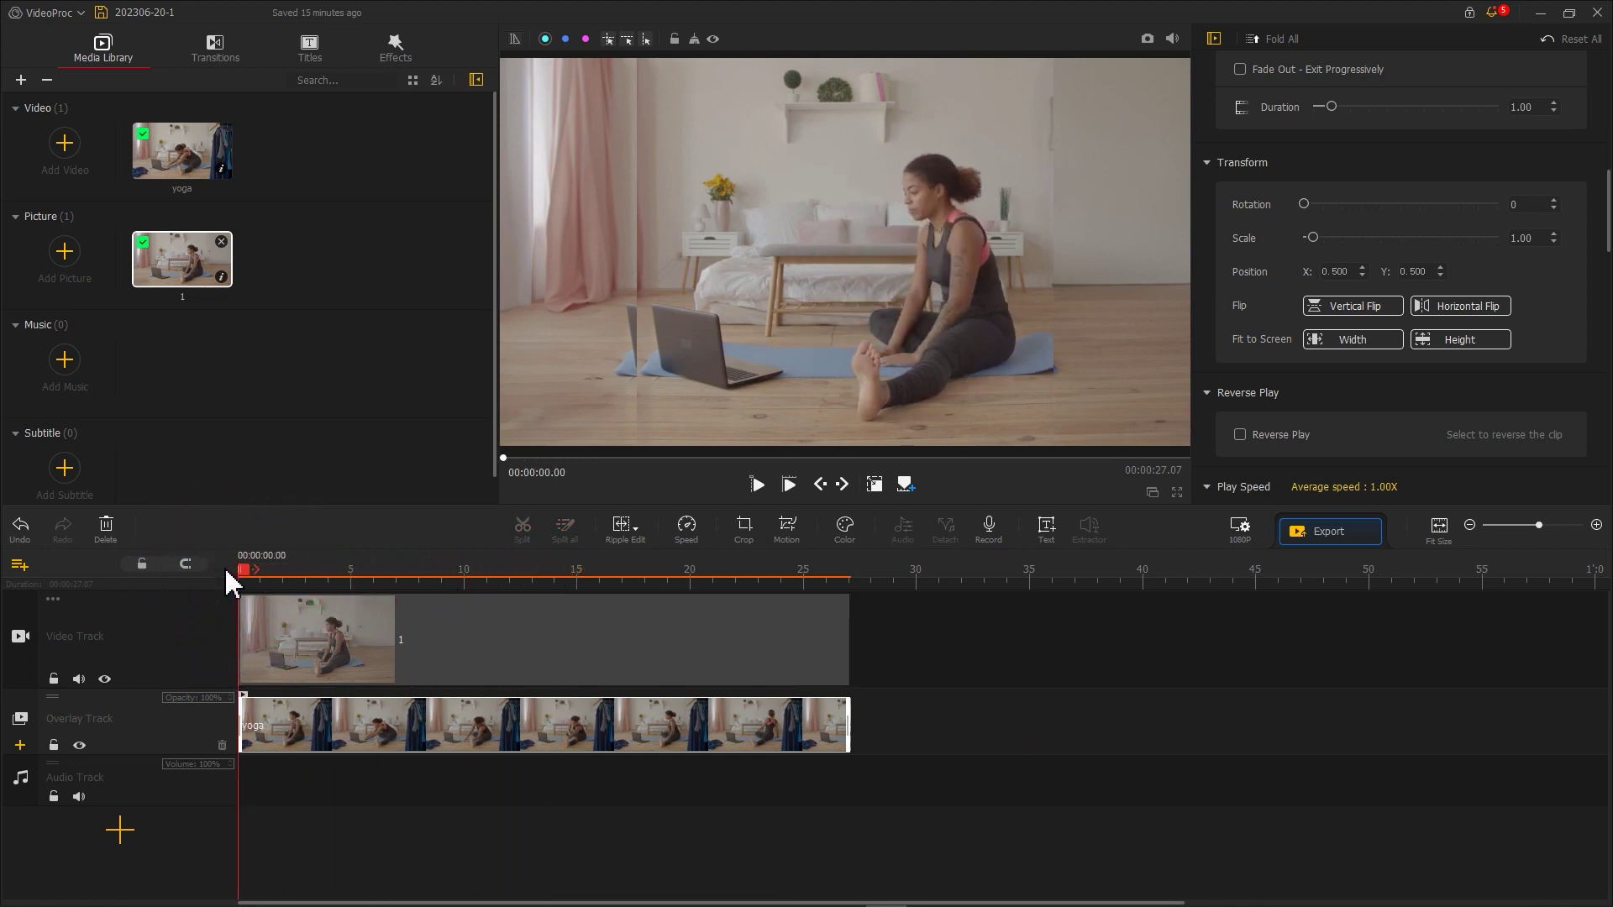
pyautogui.click(236, 721)
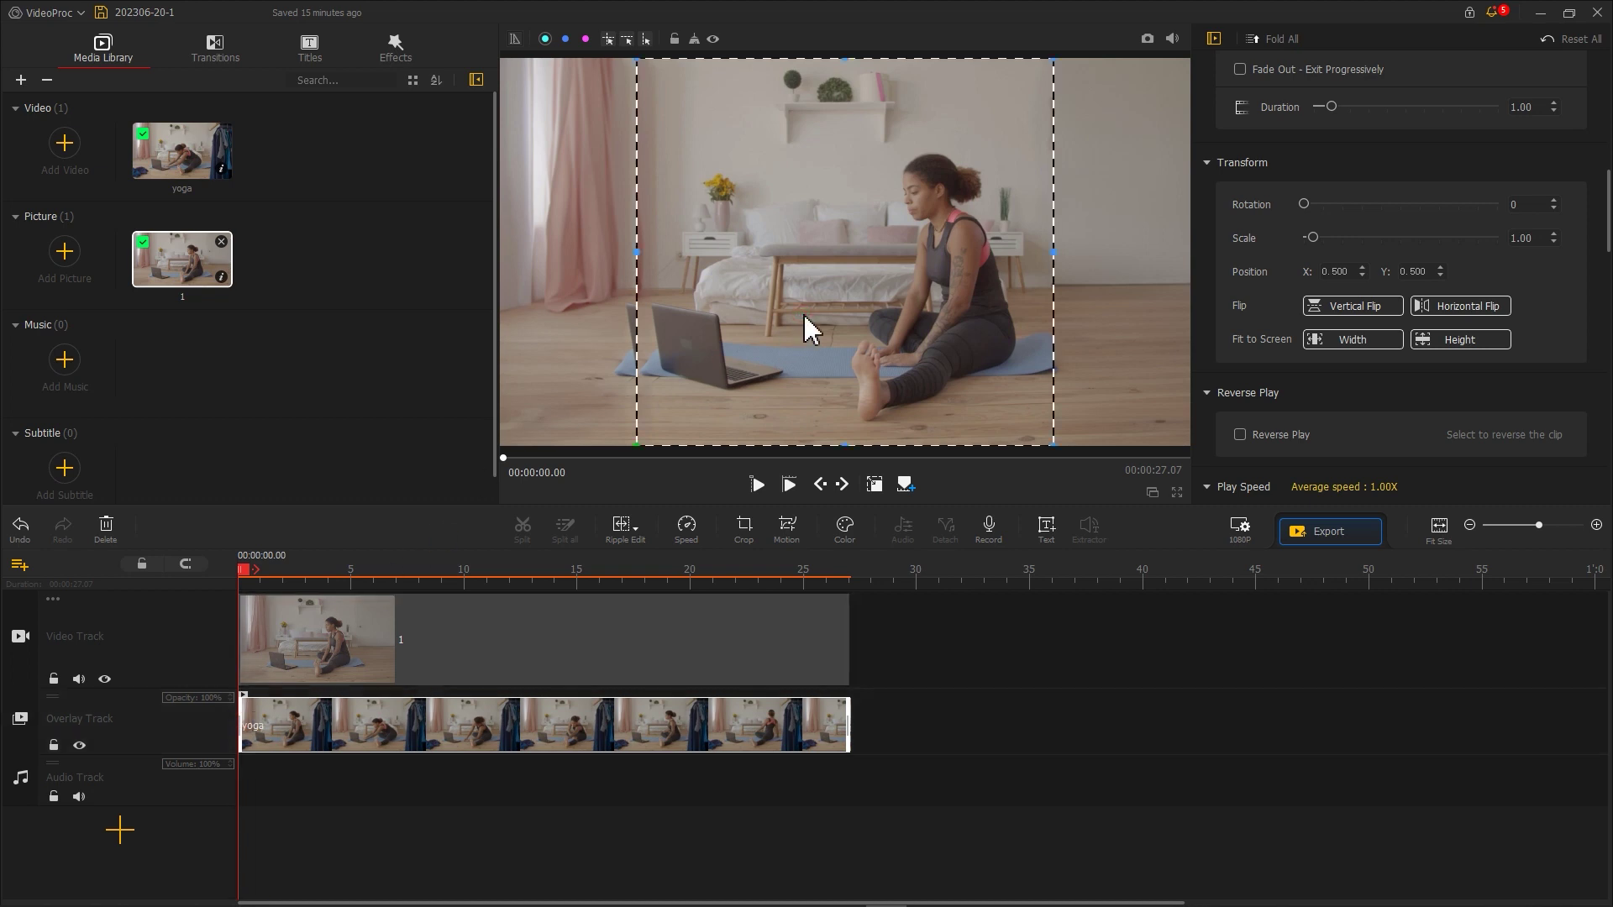
pyautogui.moveTo(804, 315); pyautogui.dragTo(789, 312)
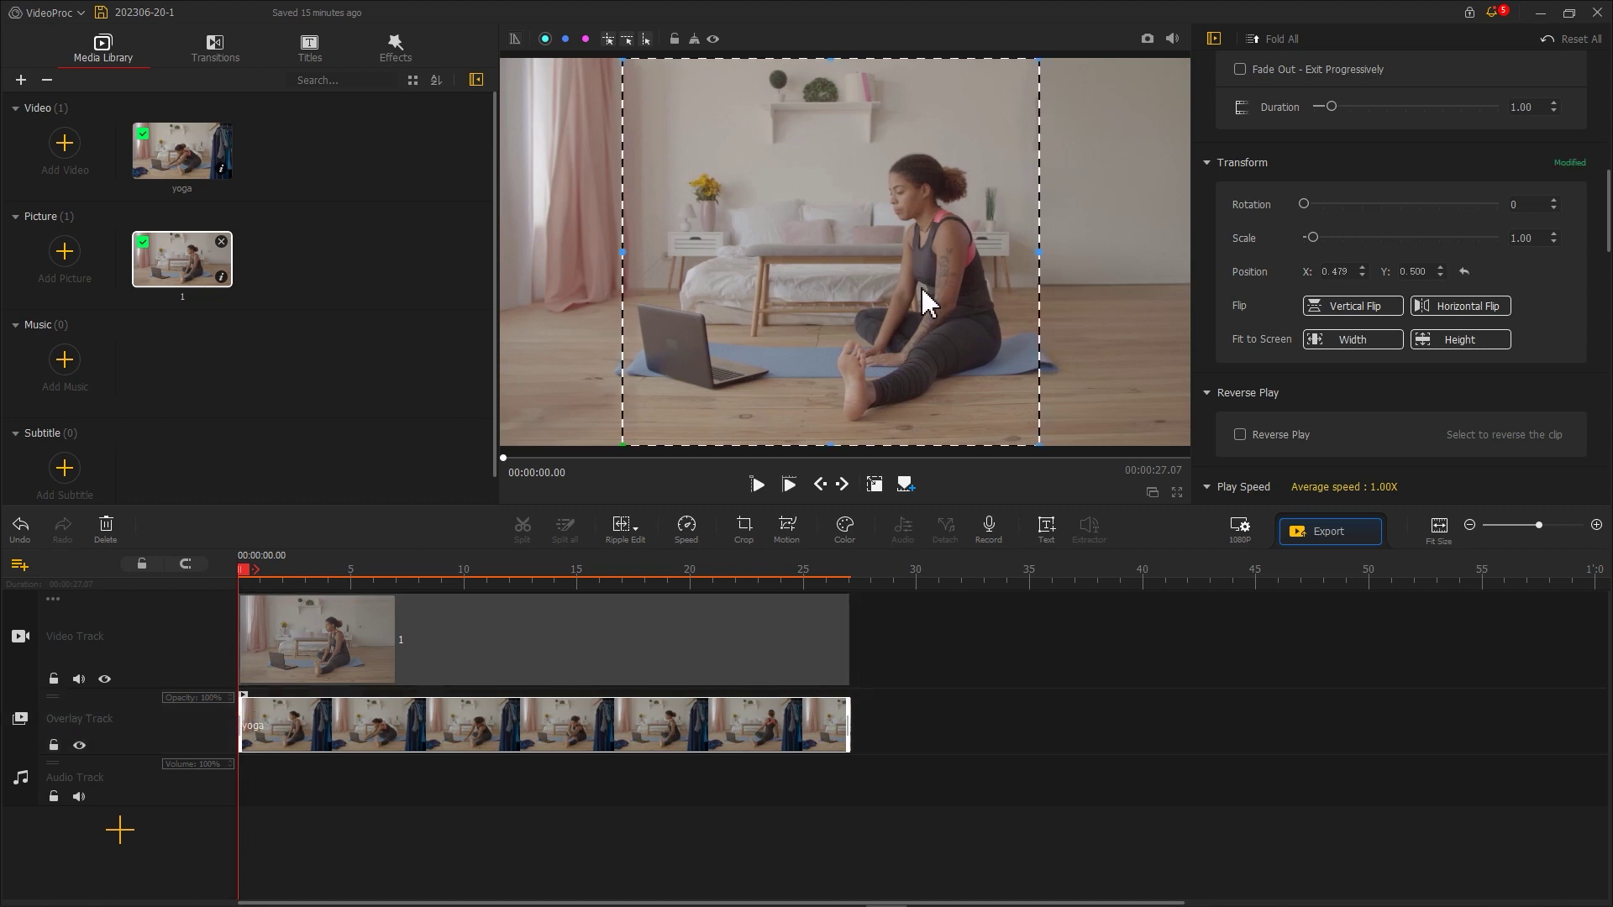
pyautogui.scroll(10, 1422, 224)
pyautogui.moveTo(1495, 228); pyautogui.dragTo(1409, 238)
pyautogui.moveTo(938, 262); pyautogui.dragTo(924, 254)
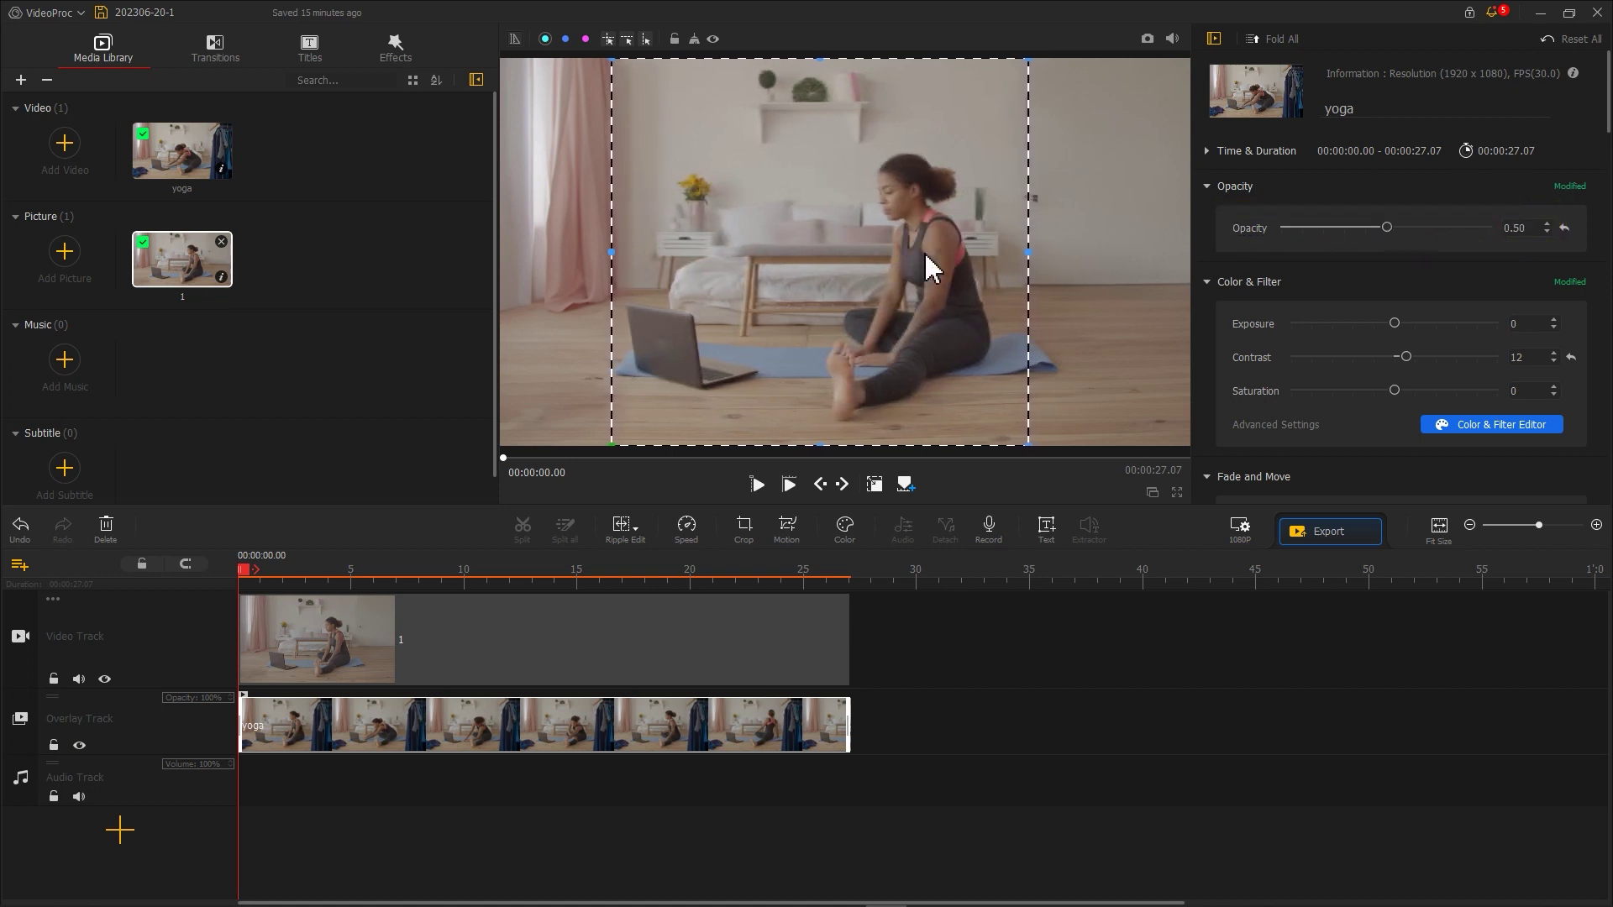